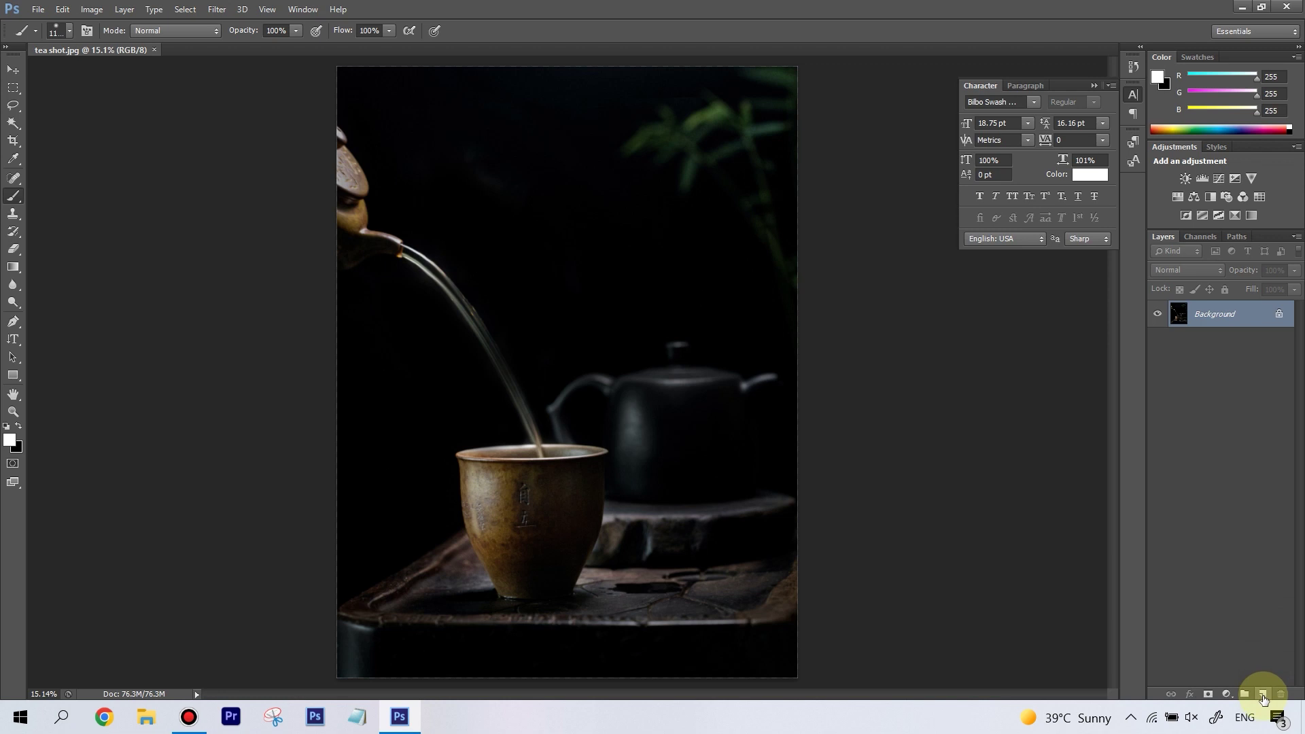
Step: Add a new blank layer above the Background of the tea photo and choose the Brush tool
click(1262, 694)
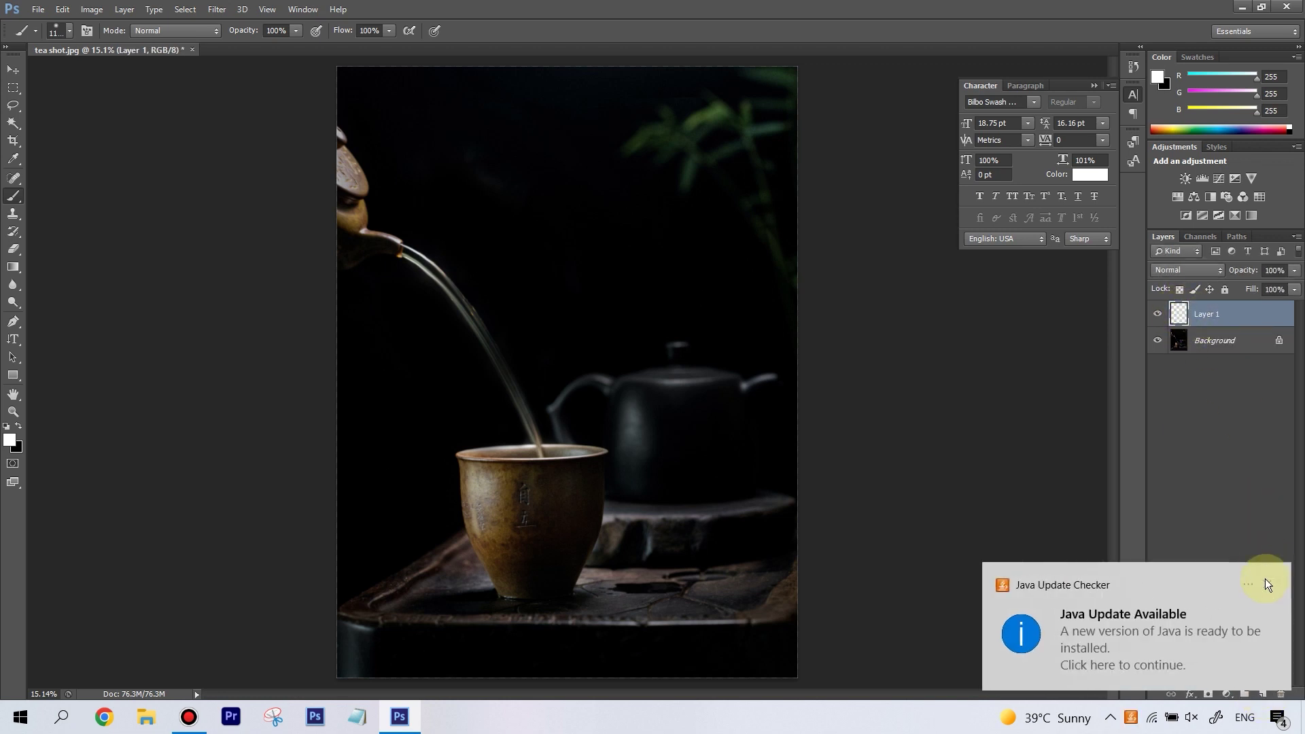
click(1265, 584)
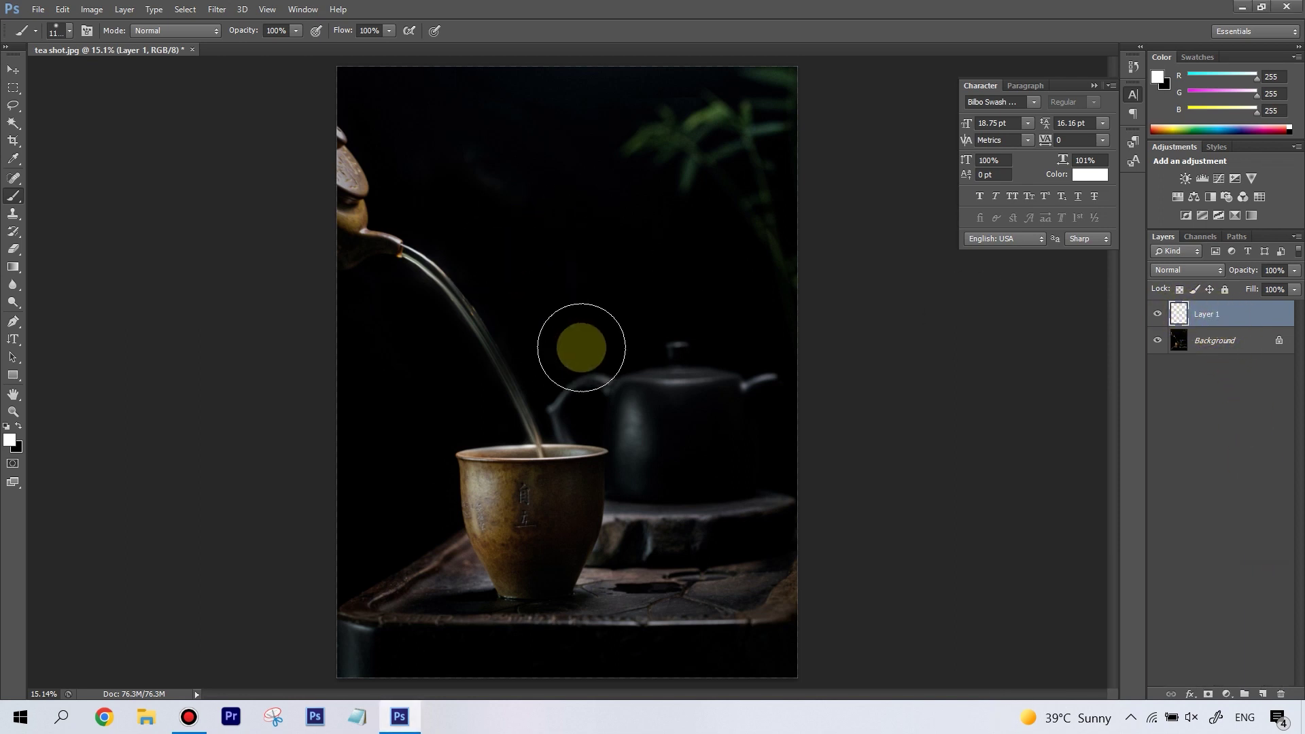
right_click(12, 201)
click(72, 195)
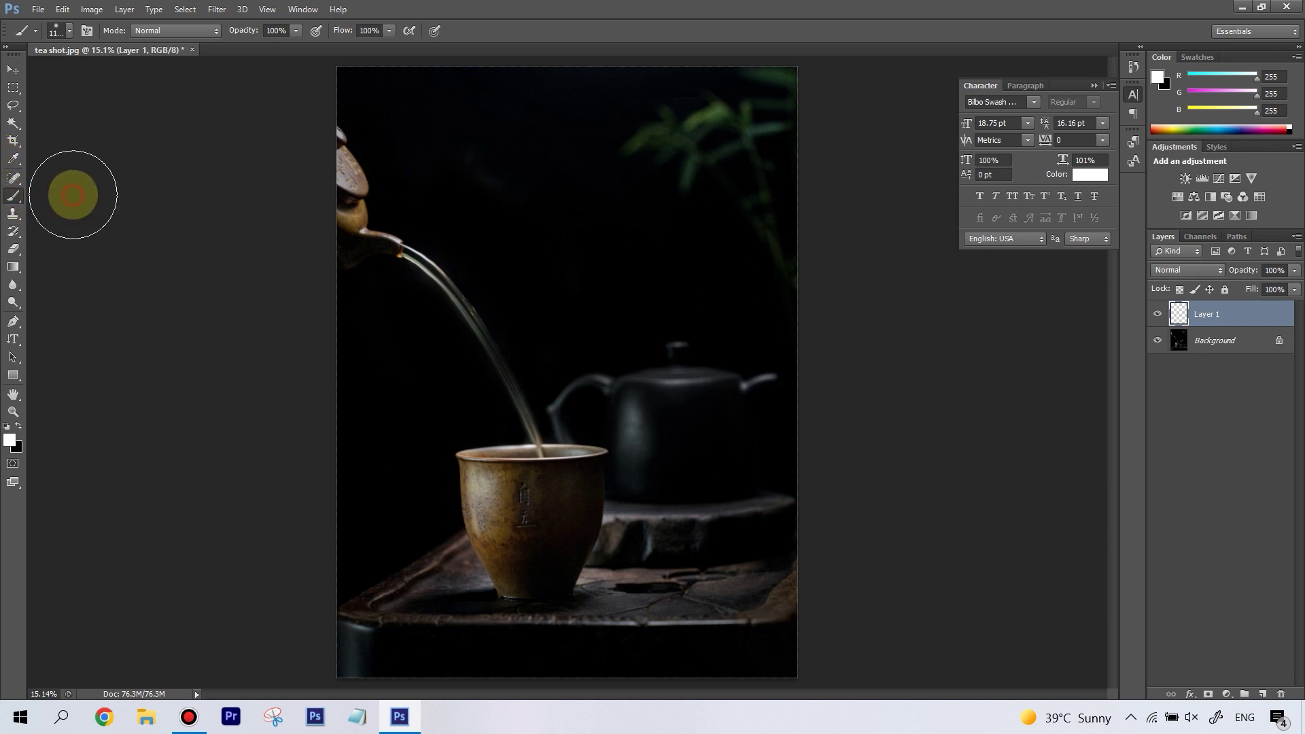
Step: Set up a soft round brush with a size of 1500 px and 0% hardness
click(69, 31)
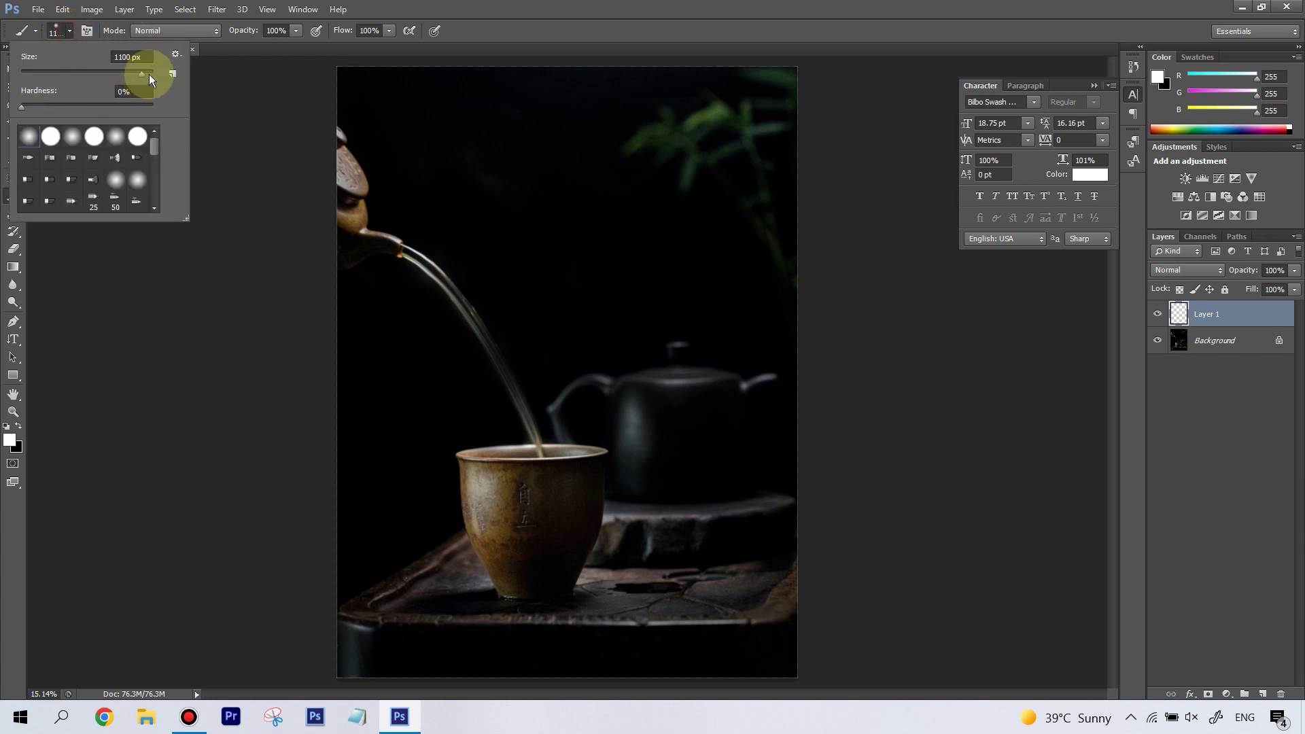
click(251, 55)
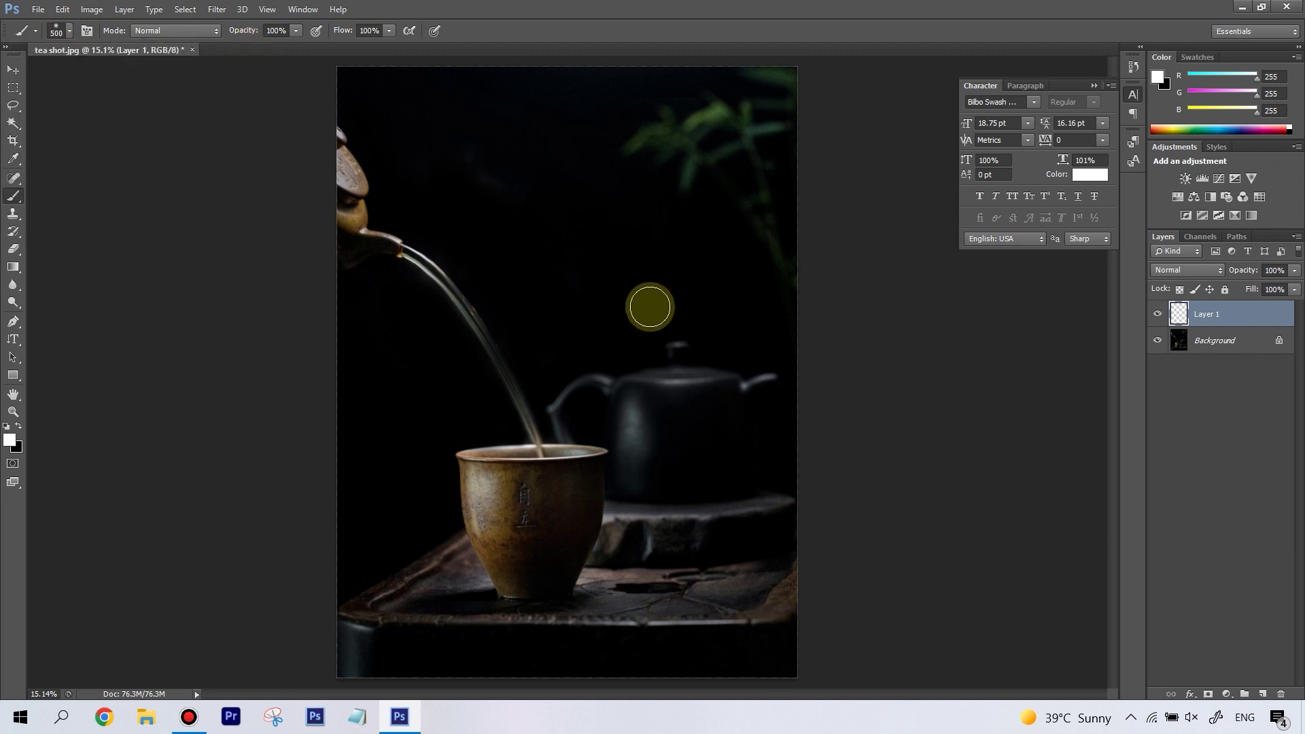
key(bracketright)
key(bracketright)
key(bracketright)
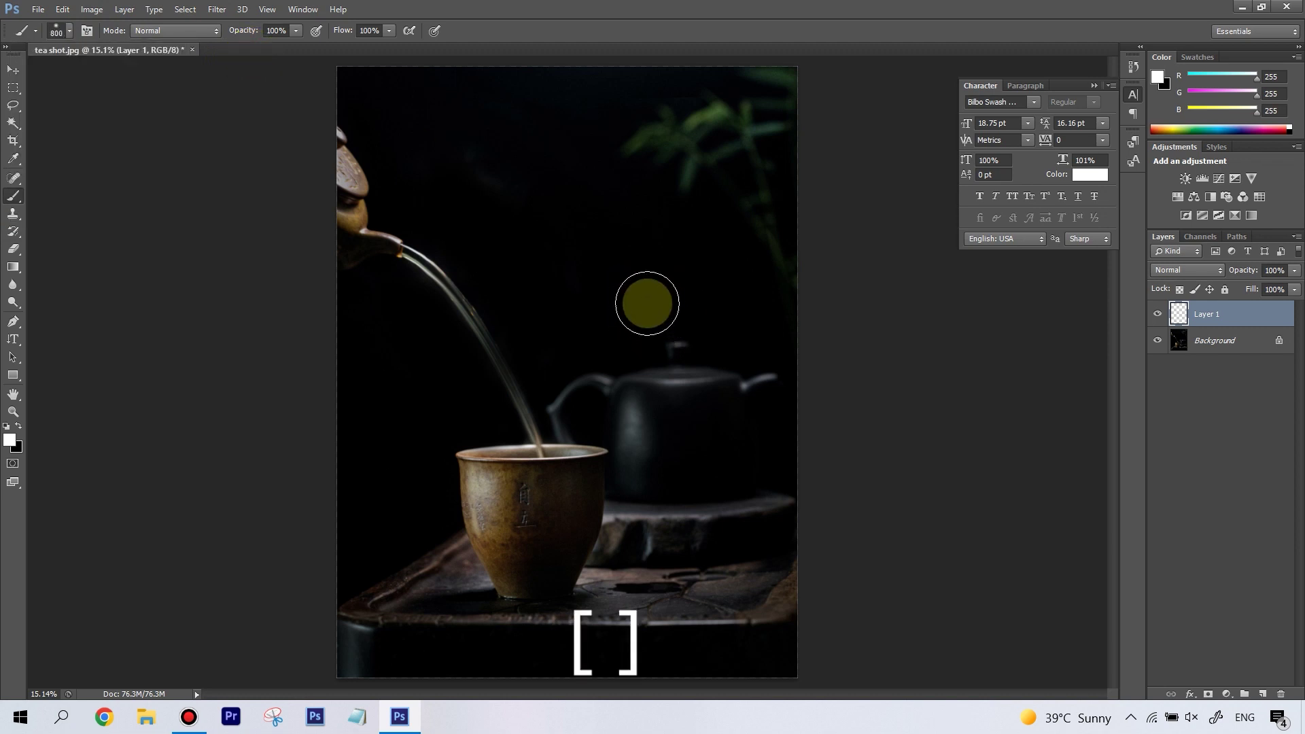
key(bracketright)
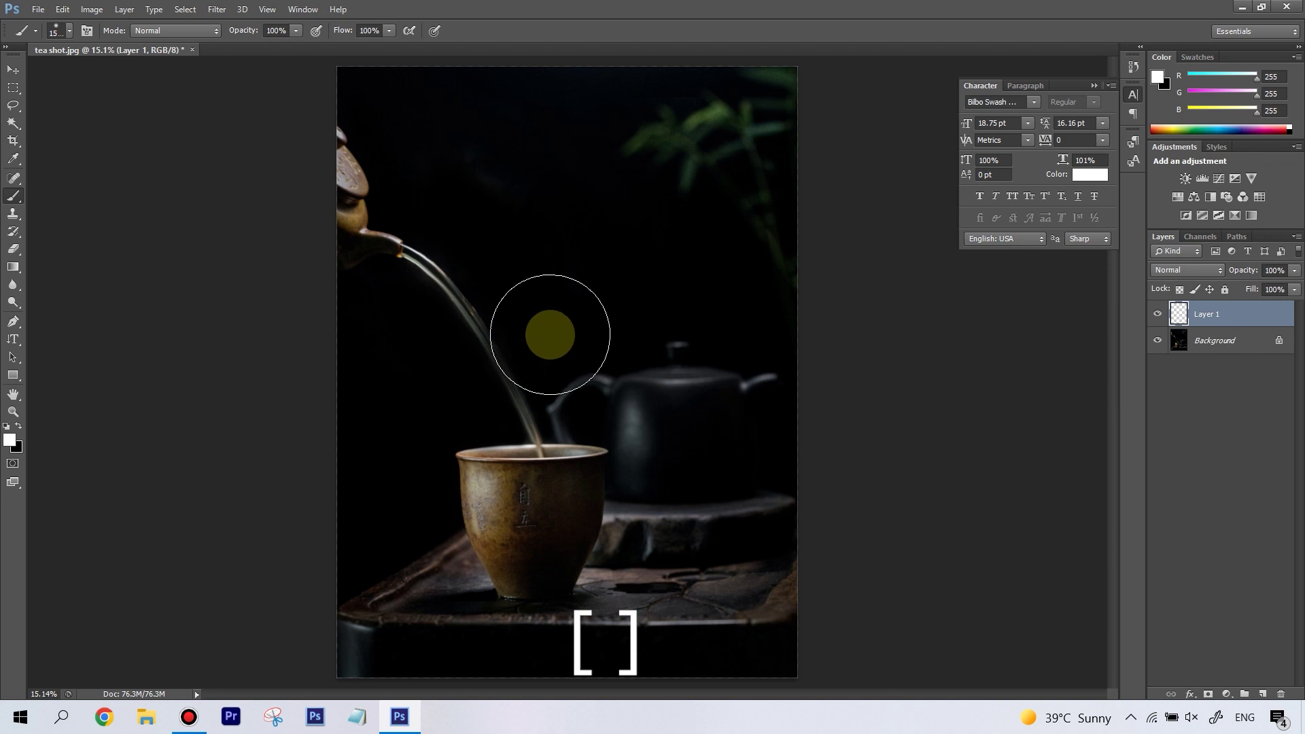
click(68, 31)
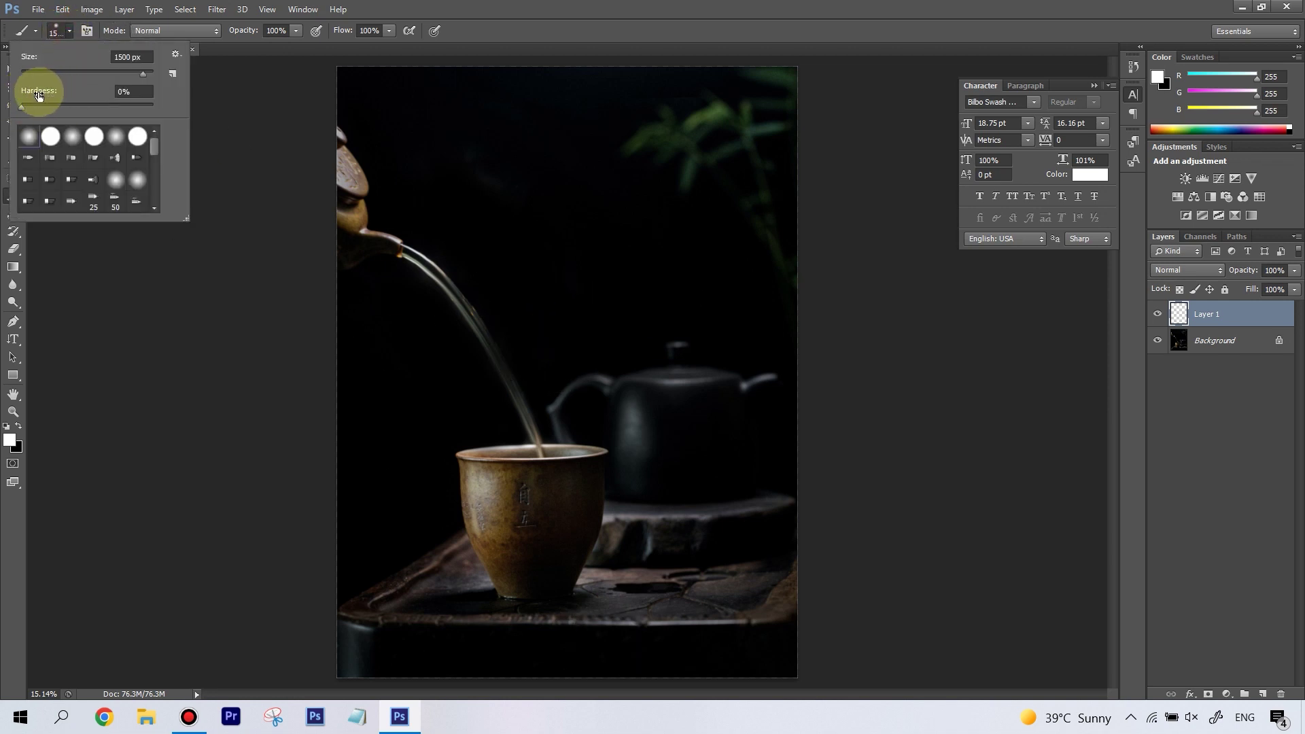
click(279, 51)
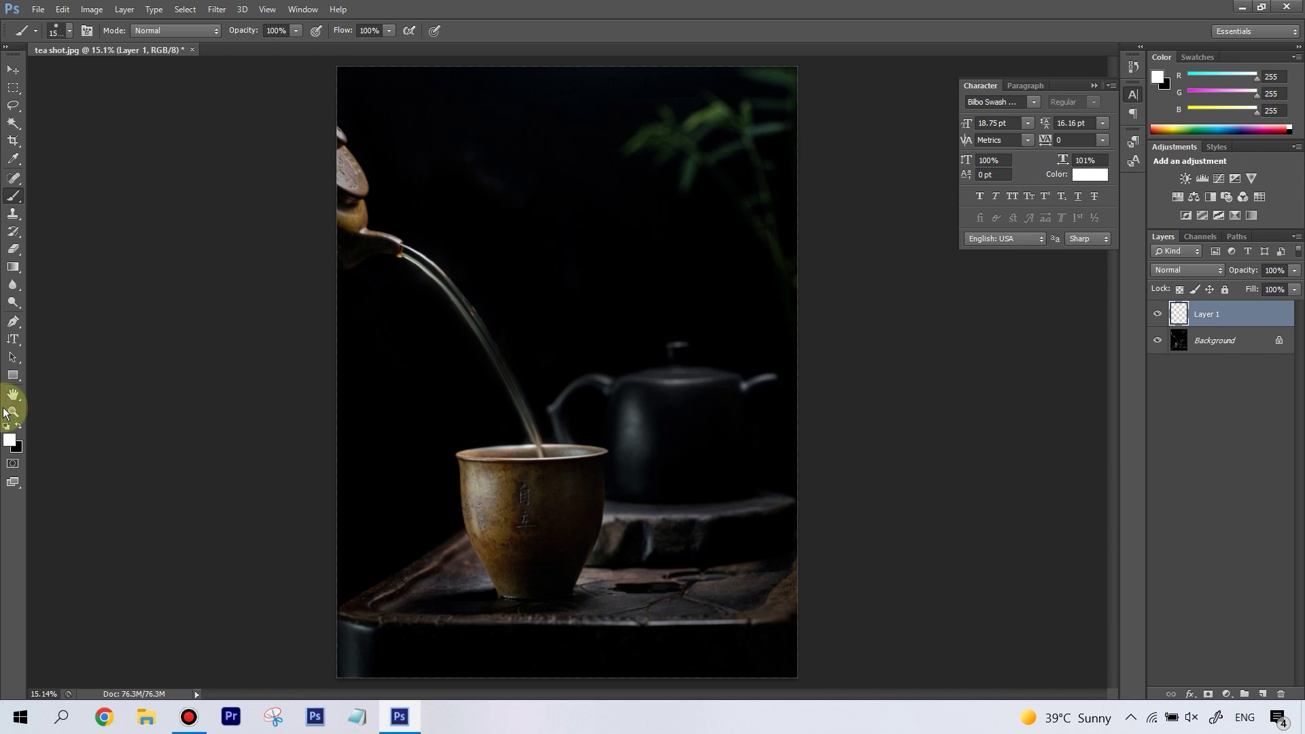
Step: Confirm white as the foreground colour and lower the brush opacity to 48%
click(10, 440)
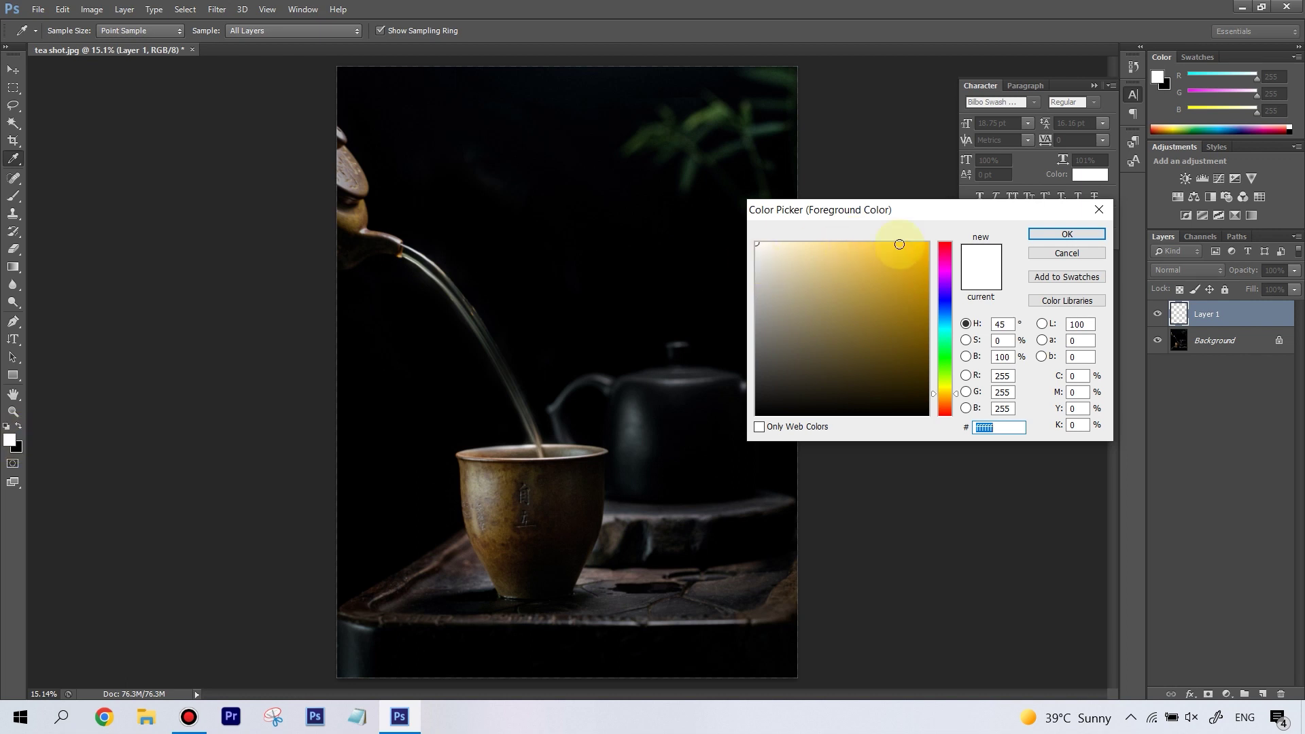
click(1069, 237)
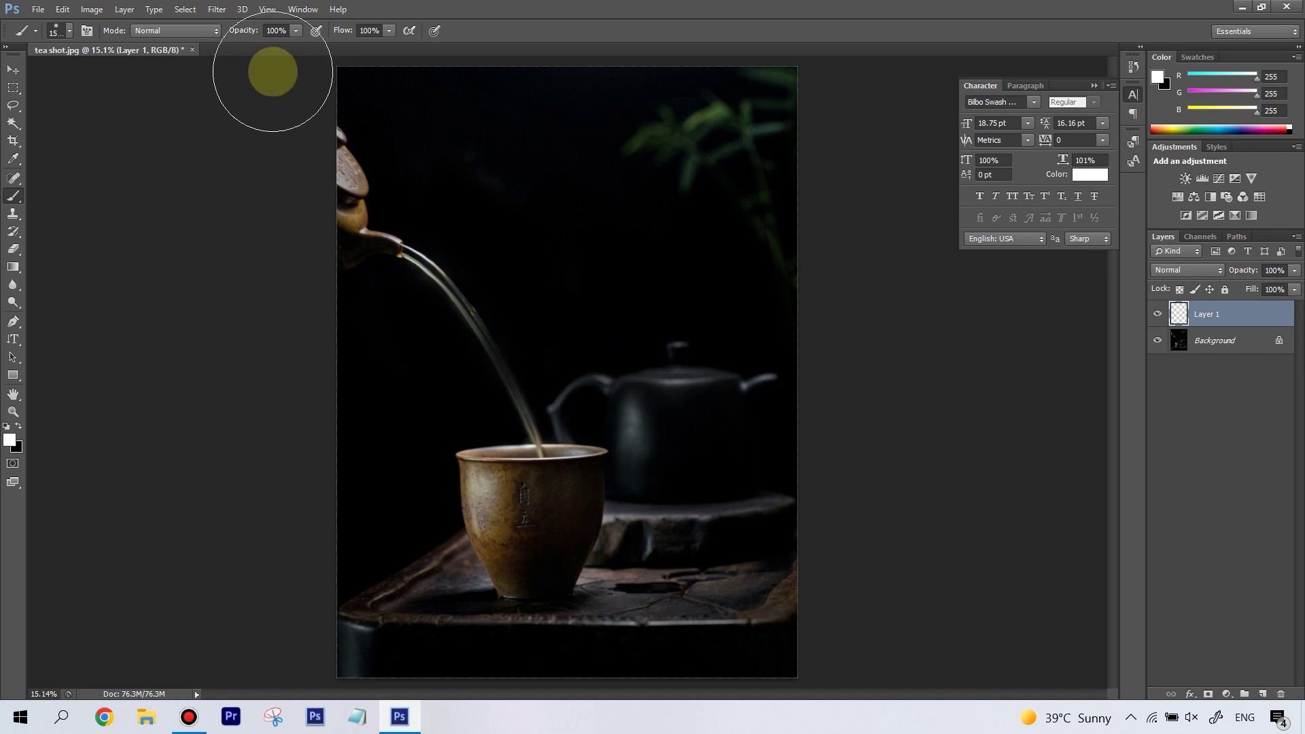
click(294, 33)
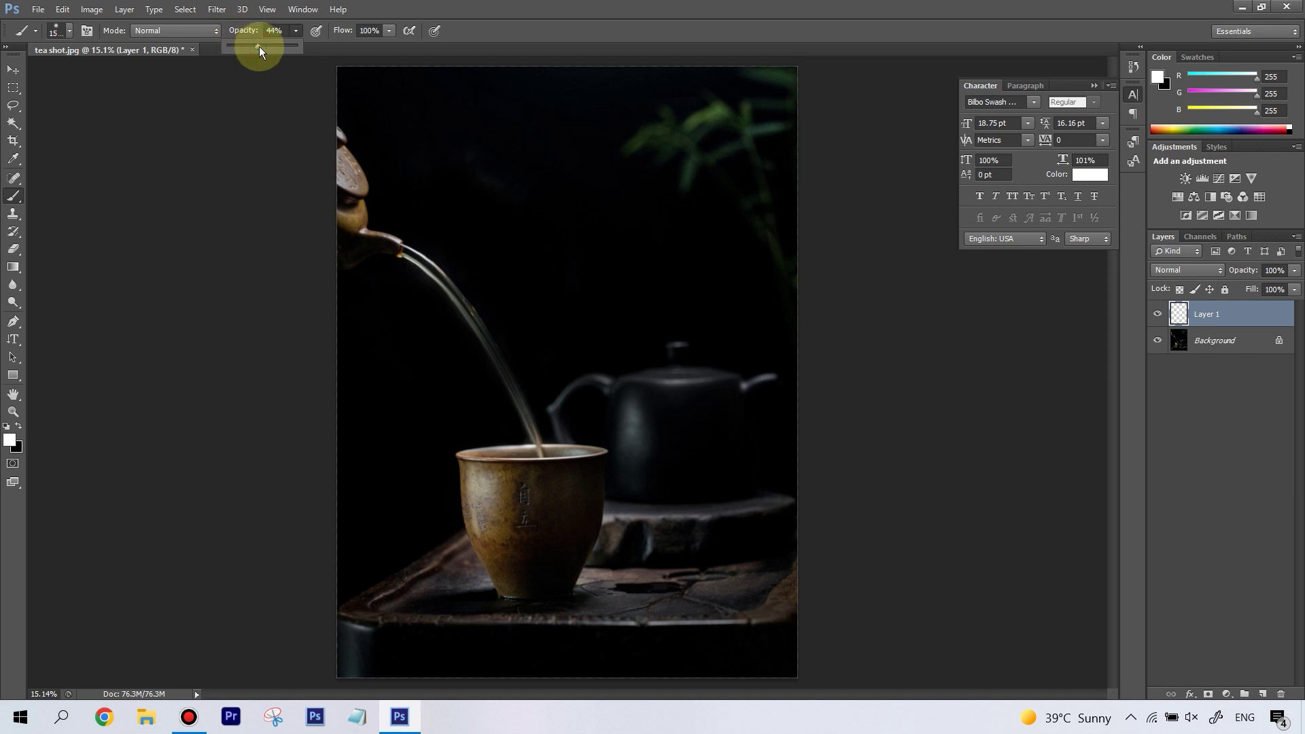
click(501, 30)
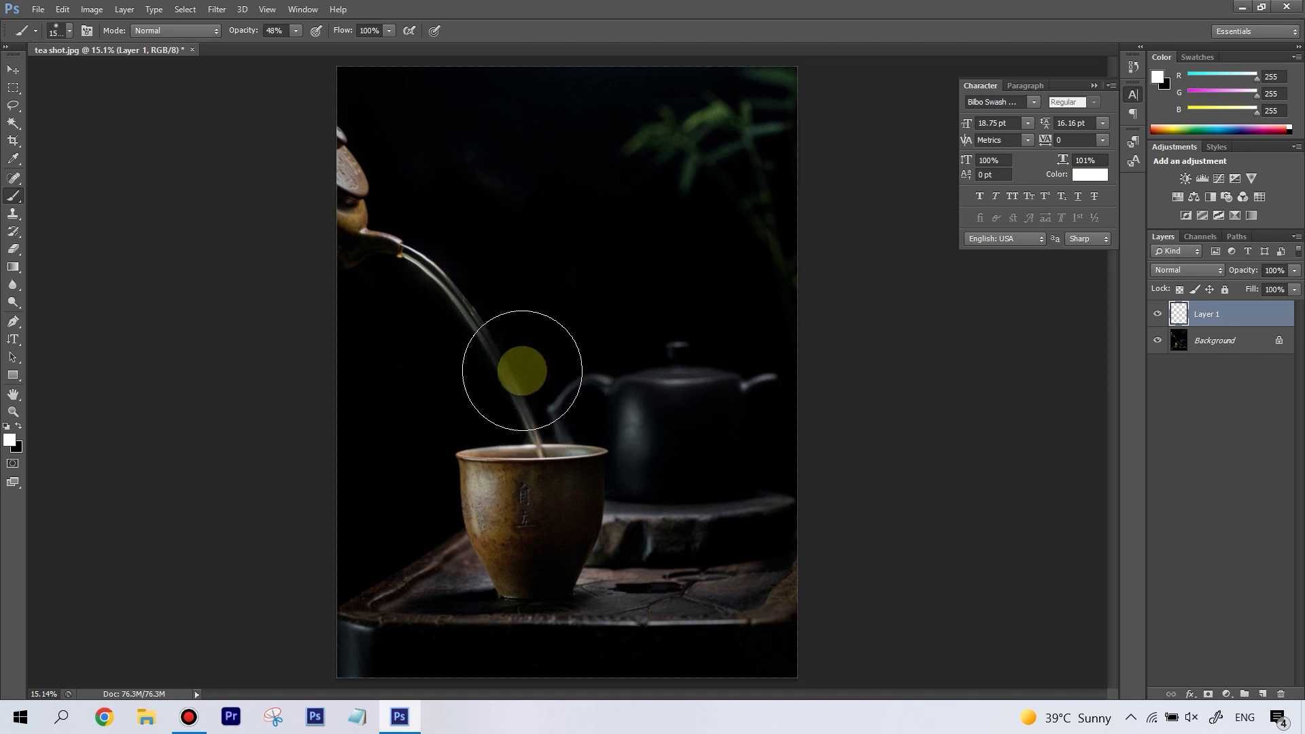
Step: Enlarge the brush to about 1900 px and paint one soft white dab over the tea stream just above the cup
key(bracketright)
key(bracketright)
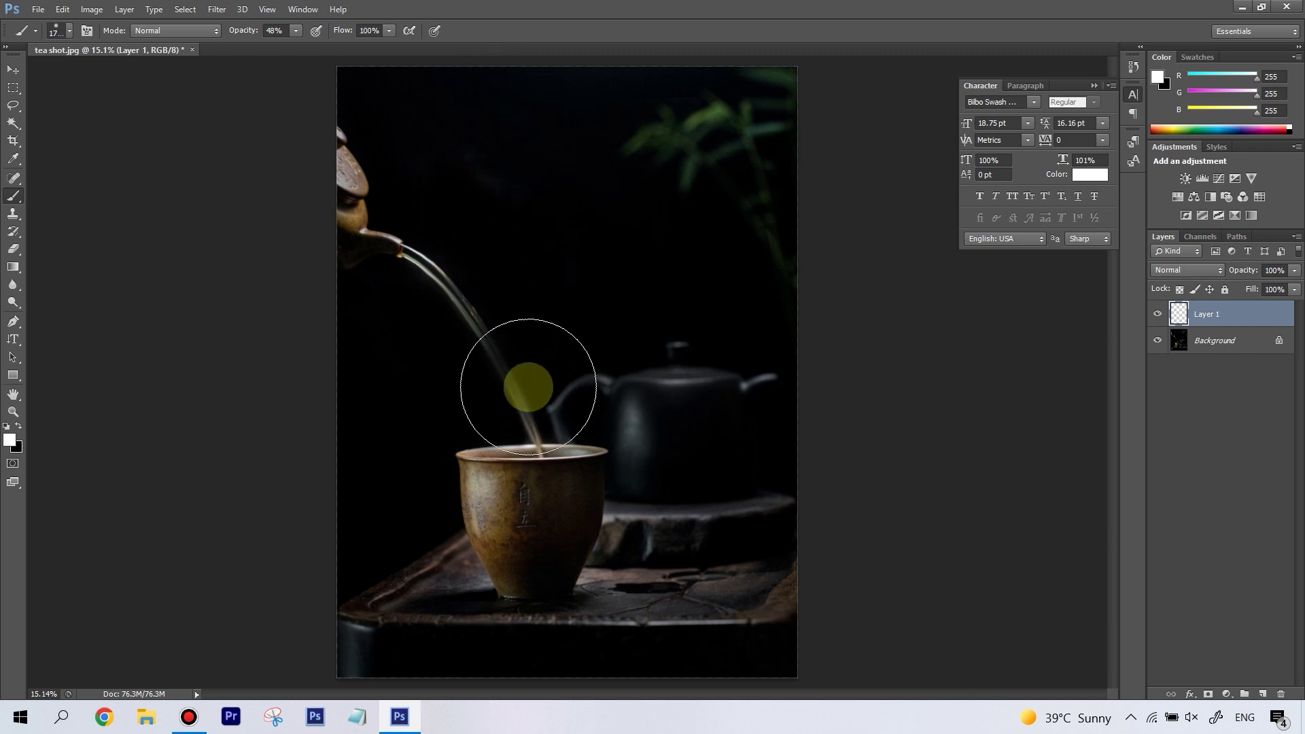
key(bracketright)
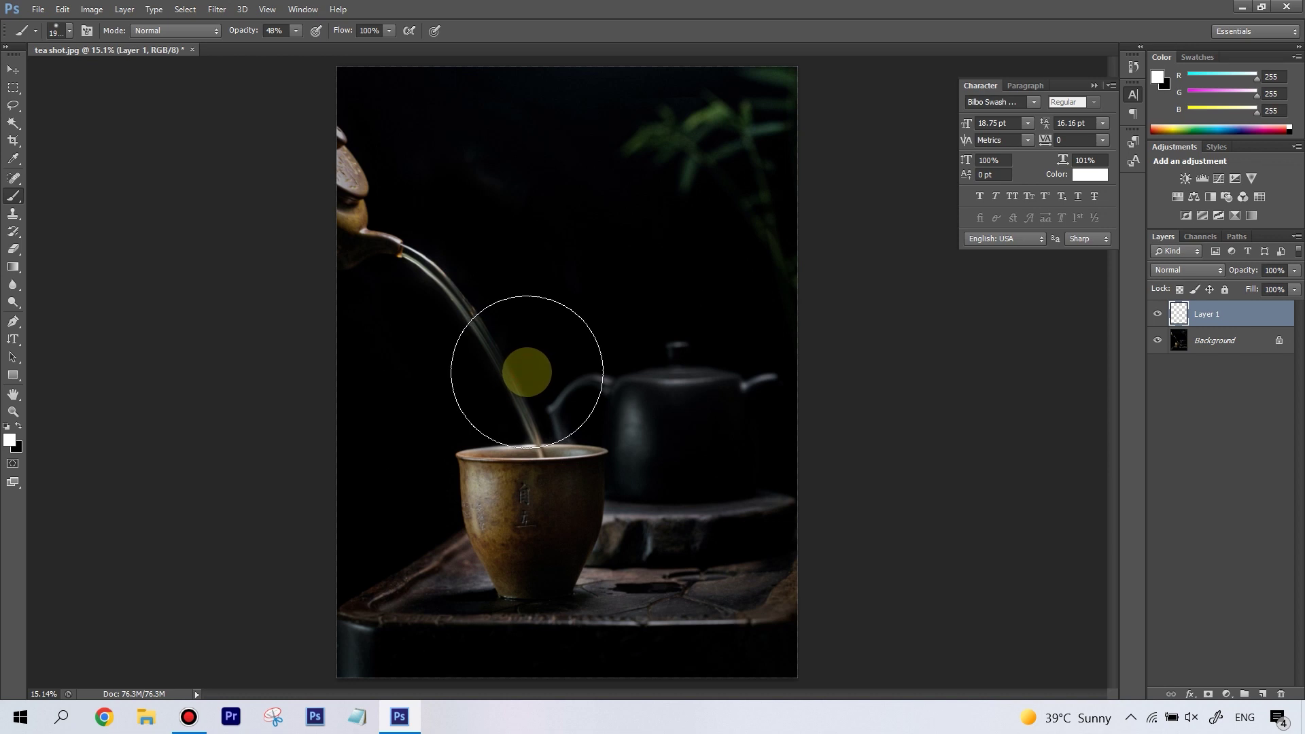
click(527, 372)
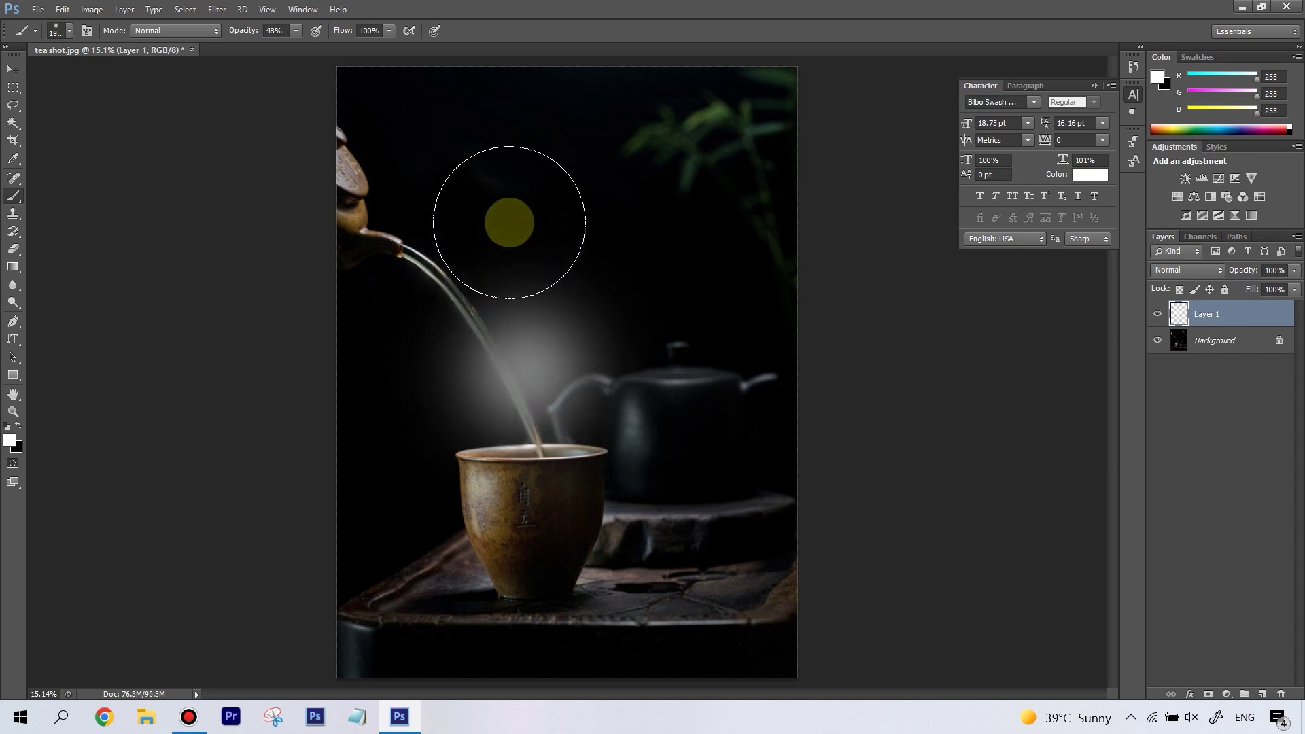
Step: Paint a second soft white dab higher above the cup with the brush at about 1800 px
key(bracketleft)
key(bracketleft)
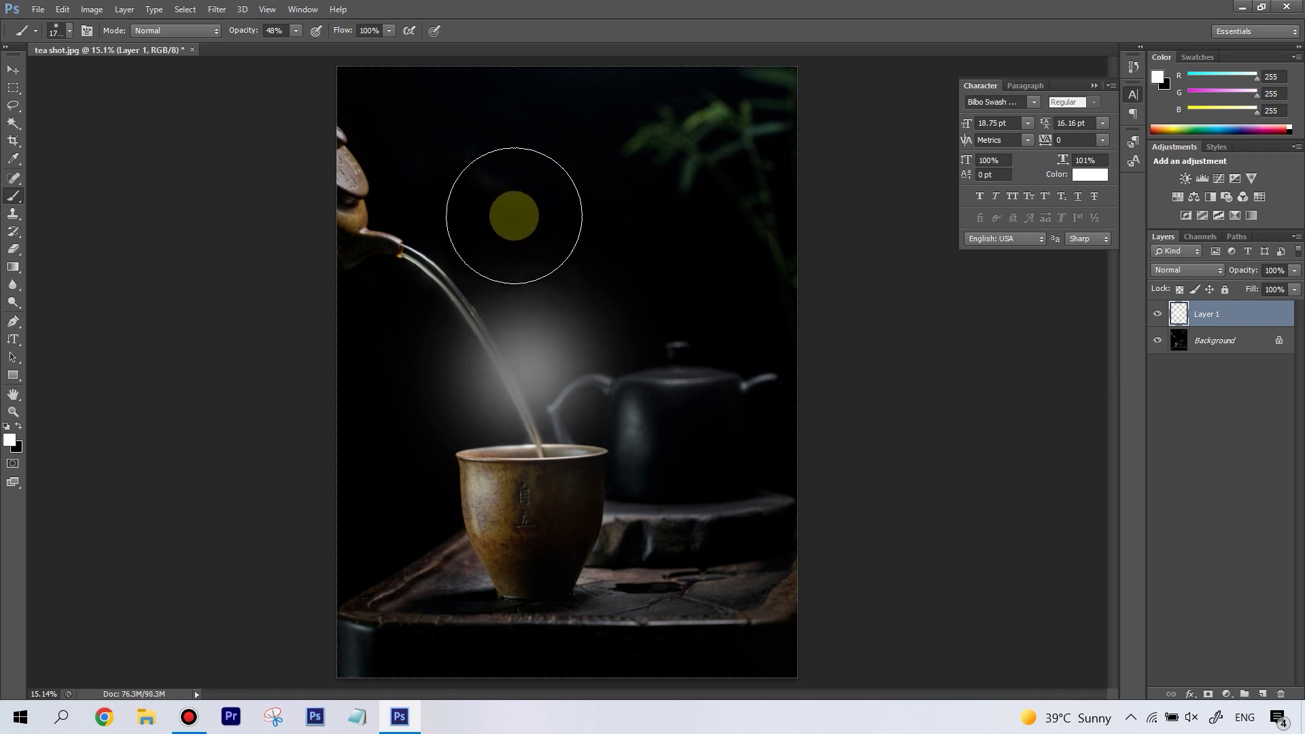
key(bracketright)
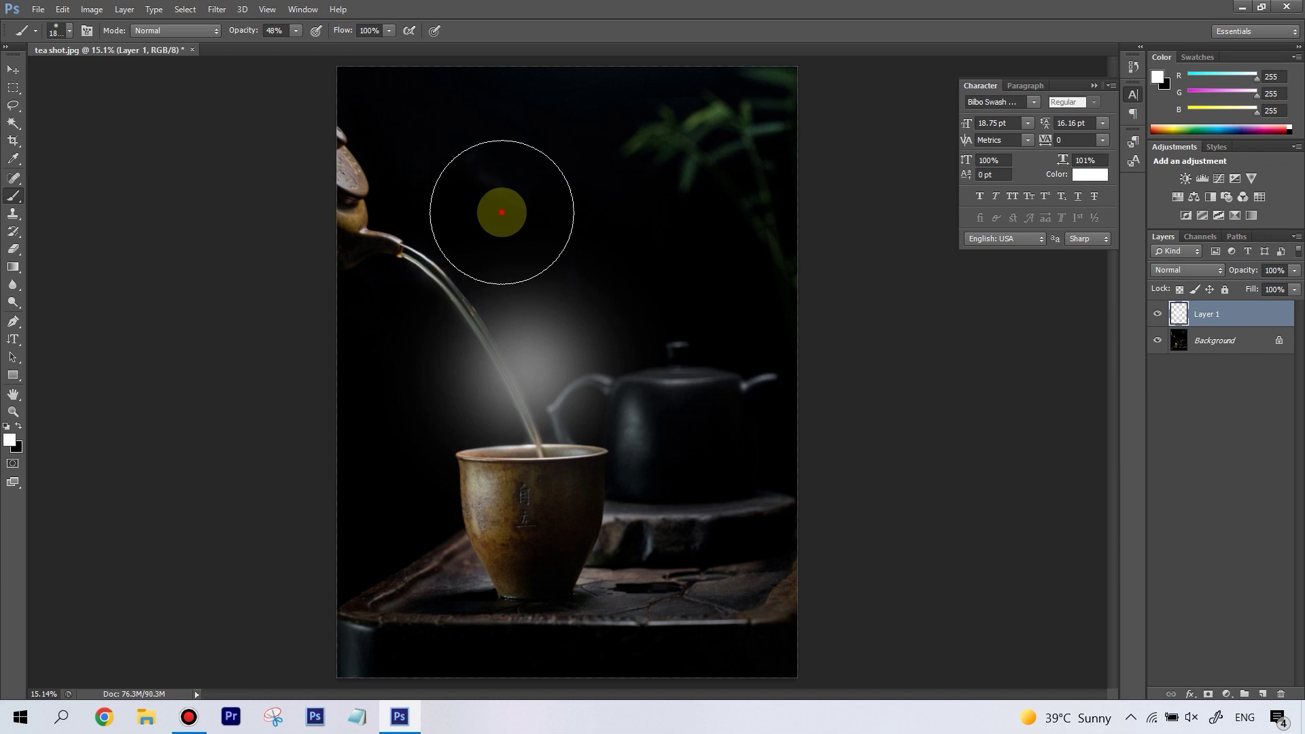
click(502, 208)
Step: Reduce the brush to about 1000 px and paint a smaller white dab near the photo's upper edge
key(bracketleft)
key(bracketleft)
key(bracketleft)
key(bracketleft)
key(bracketleft)
key(bracketleft)
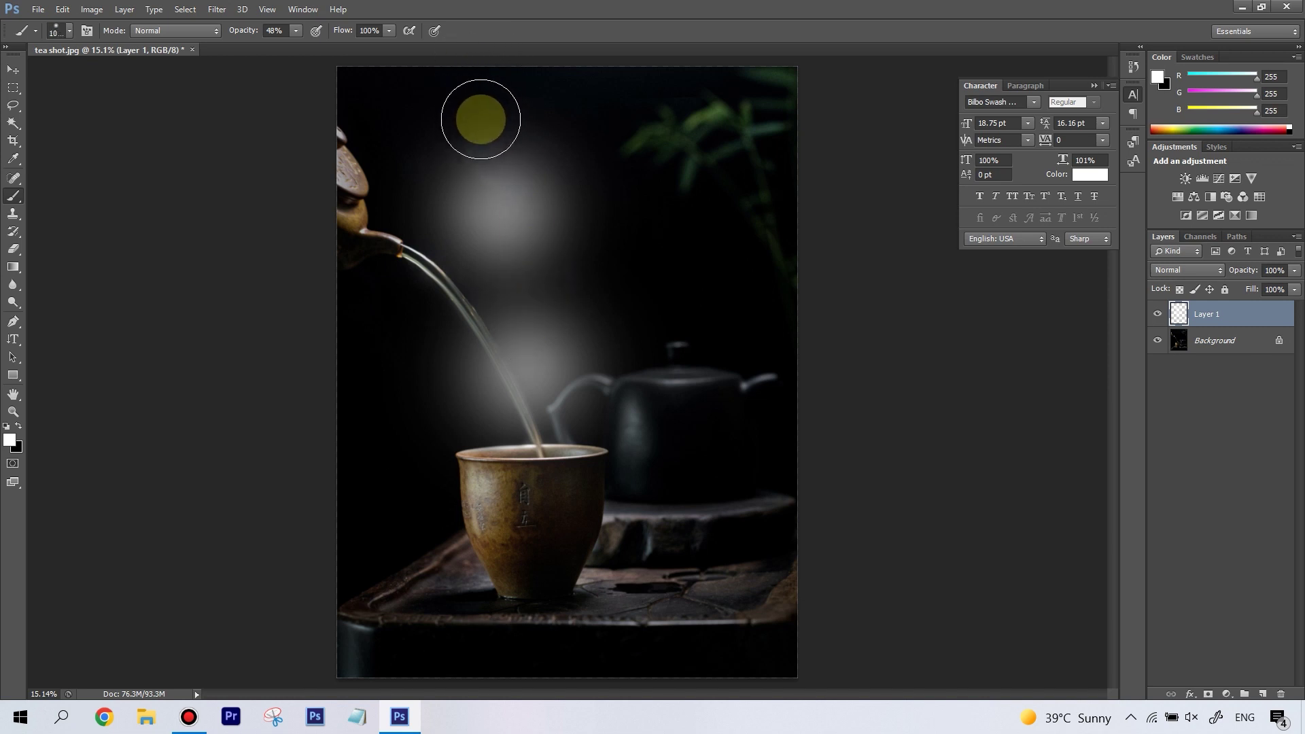
click(478, 123)
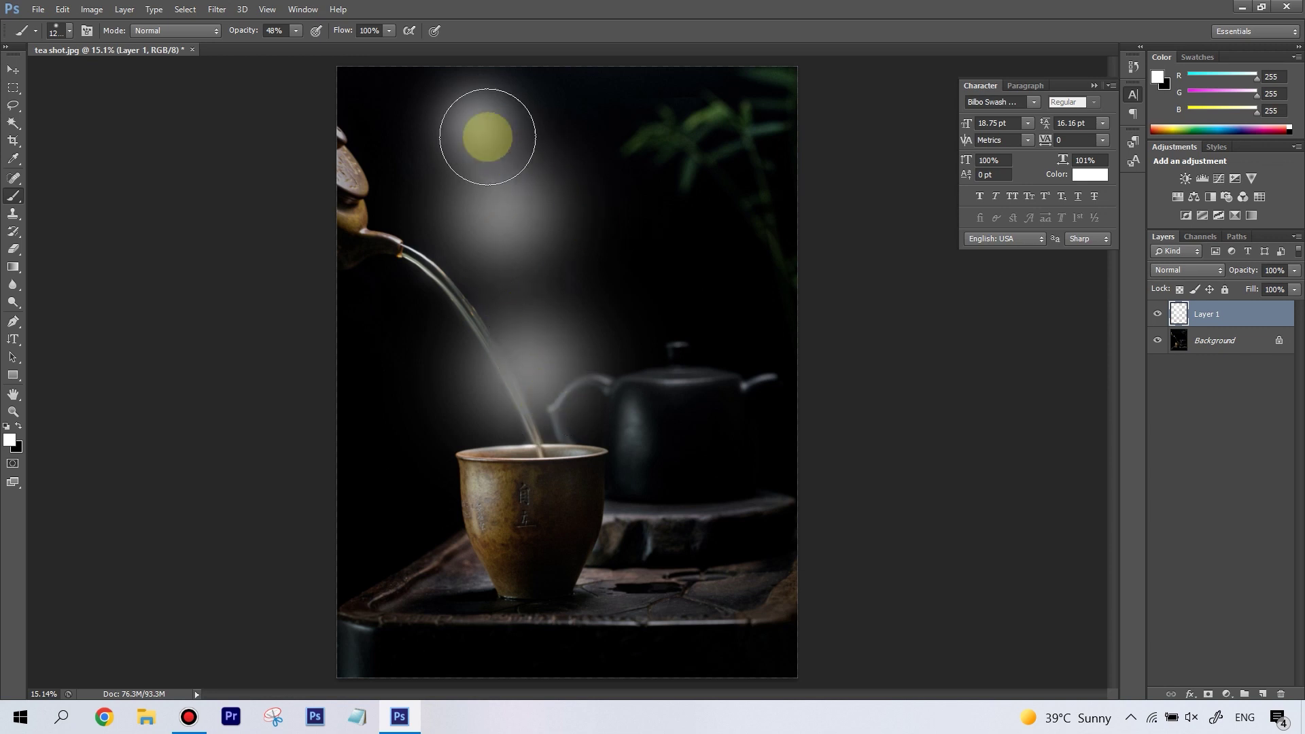
Step: With the brush at about 1100 px, paint brighter white patches on both sides of the tea stream above the cup
key(bracketleft)
key(bracketleft)
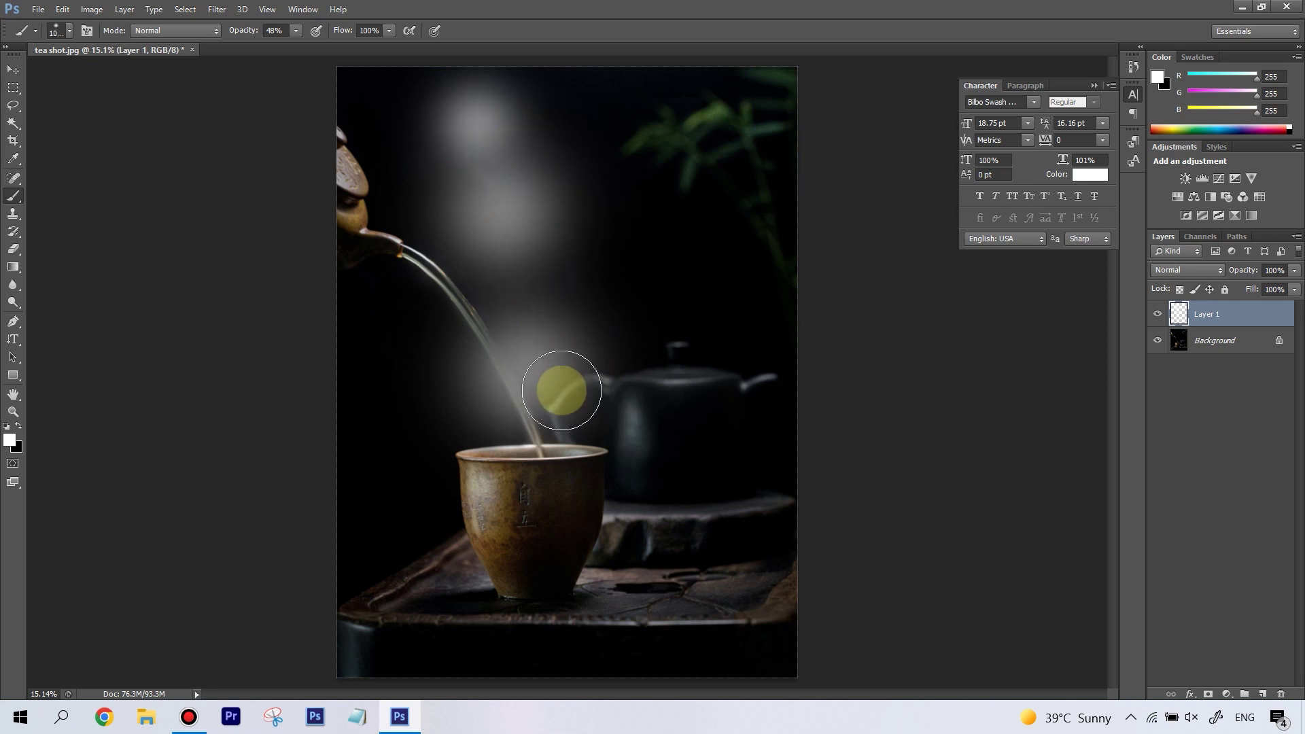
key(bracketright)
key(bracketright)
key(bracketright)
key(bracketright)
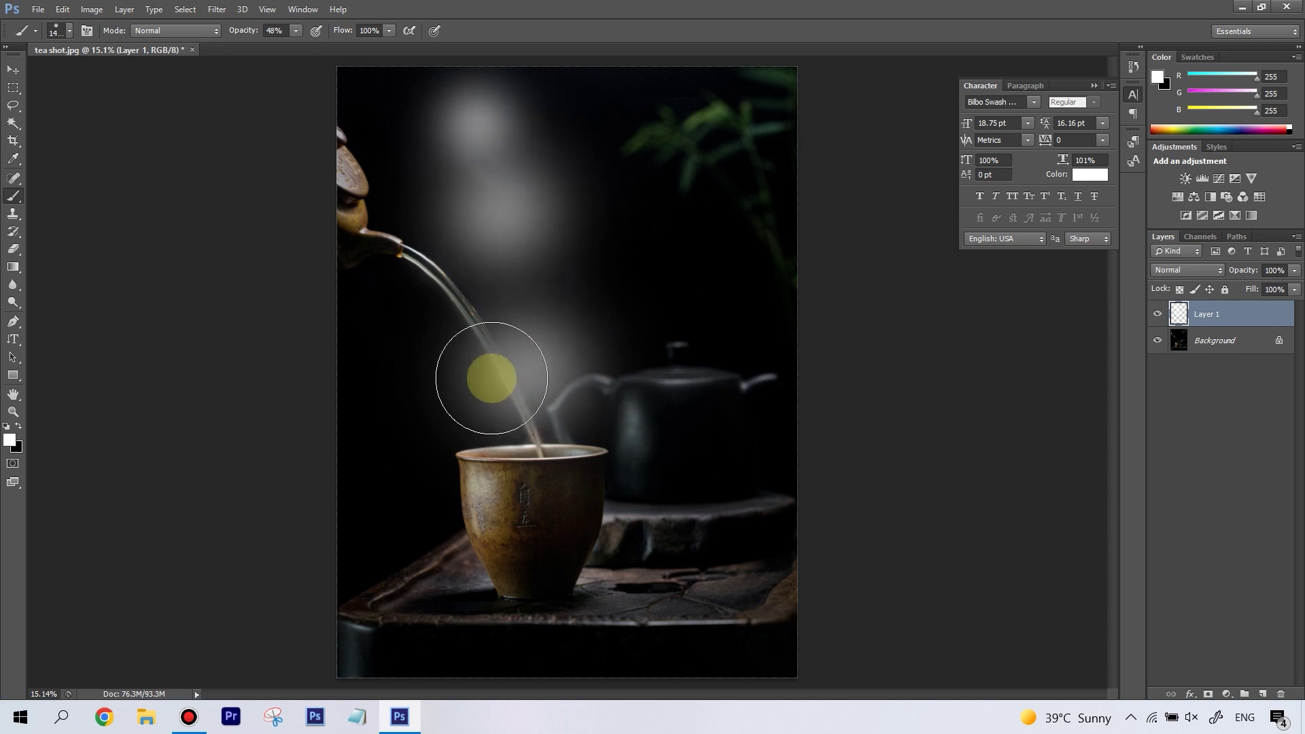
key(bracketleft)
key(bracketleft)
key(bracketleft)
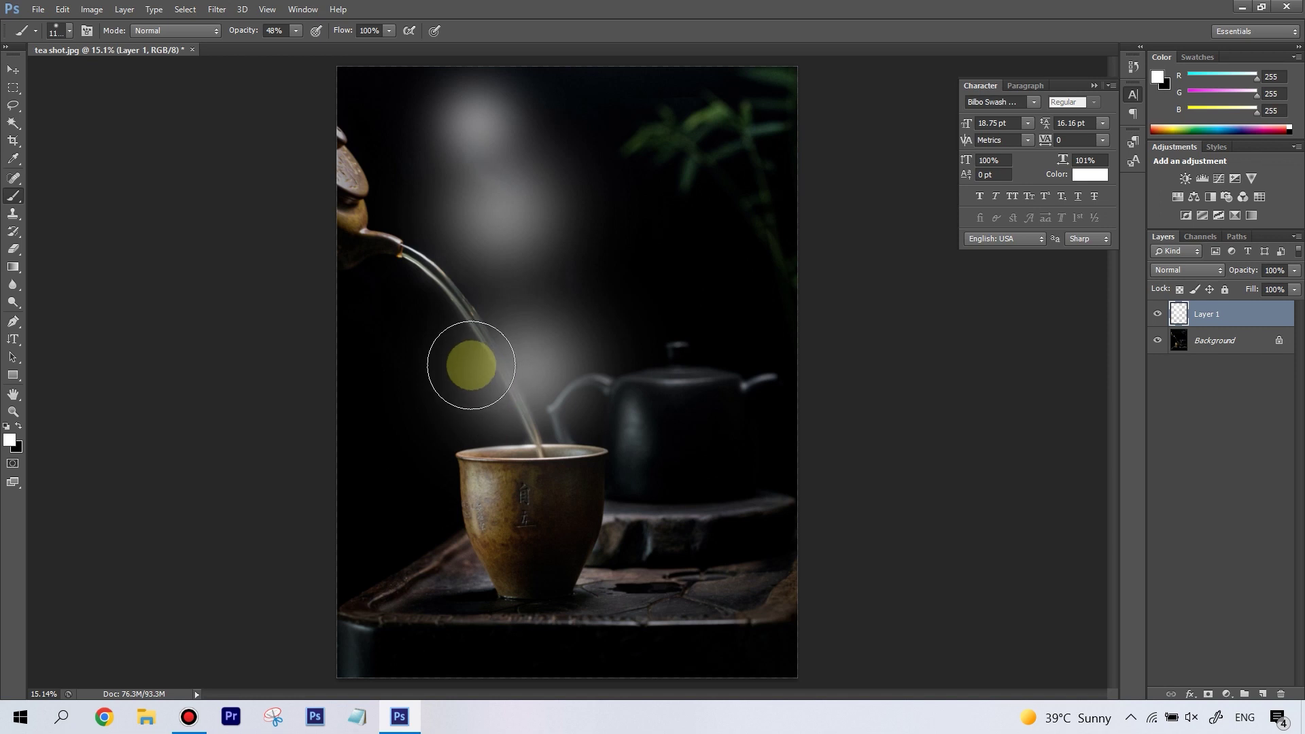
mouse_move(471, 364)
mouse_down()
mouse_move(497, 362)
mouse_move(513, 407)
mouse_move(583, 416)
mouse_up()
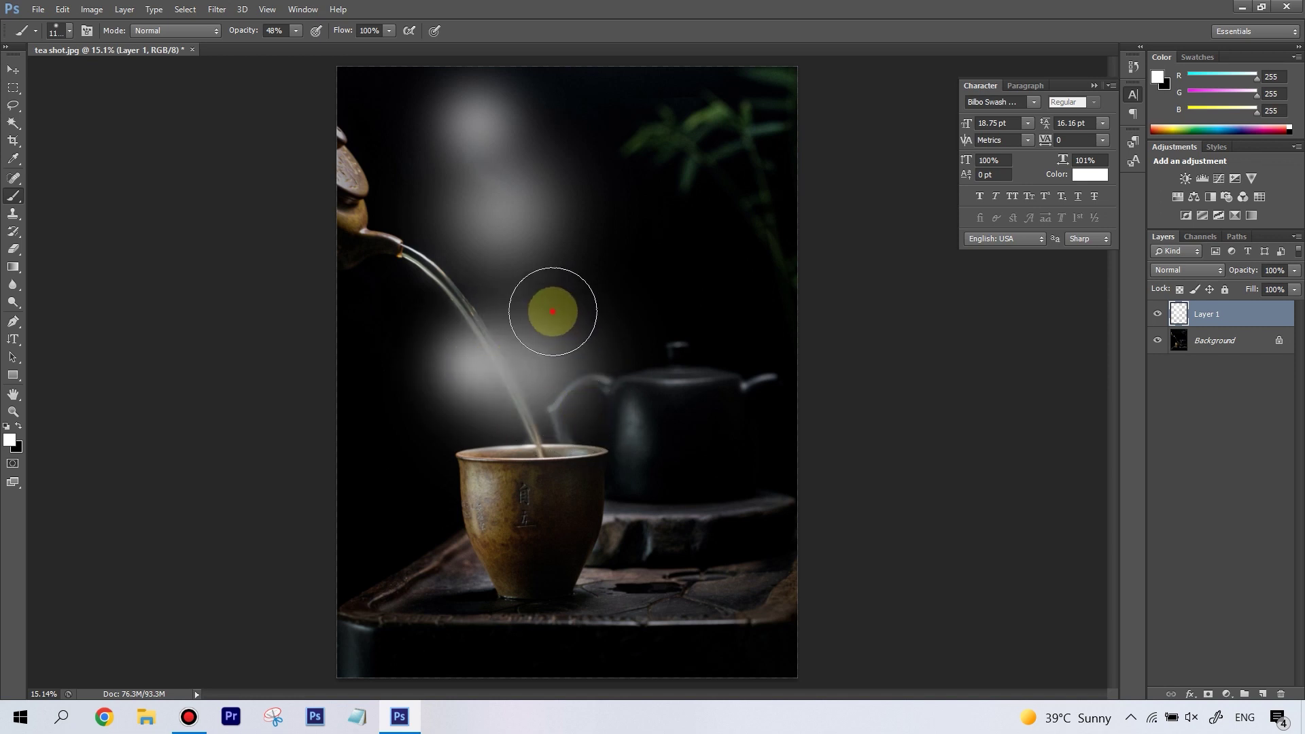
click(551, 307)
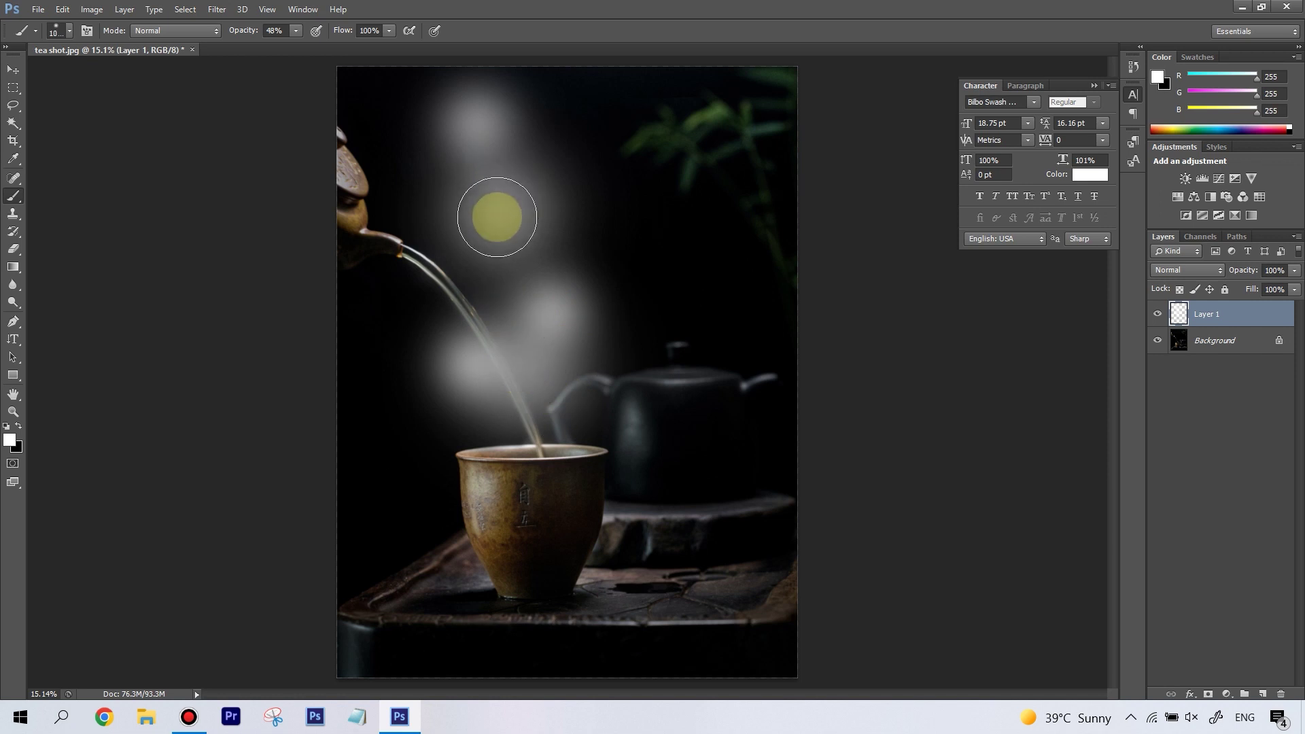
Step: With a slightly smaller brush, add bright dabs at the lower left of the middle steam patch and on the topmost patch
click(477, 241)
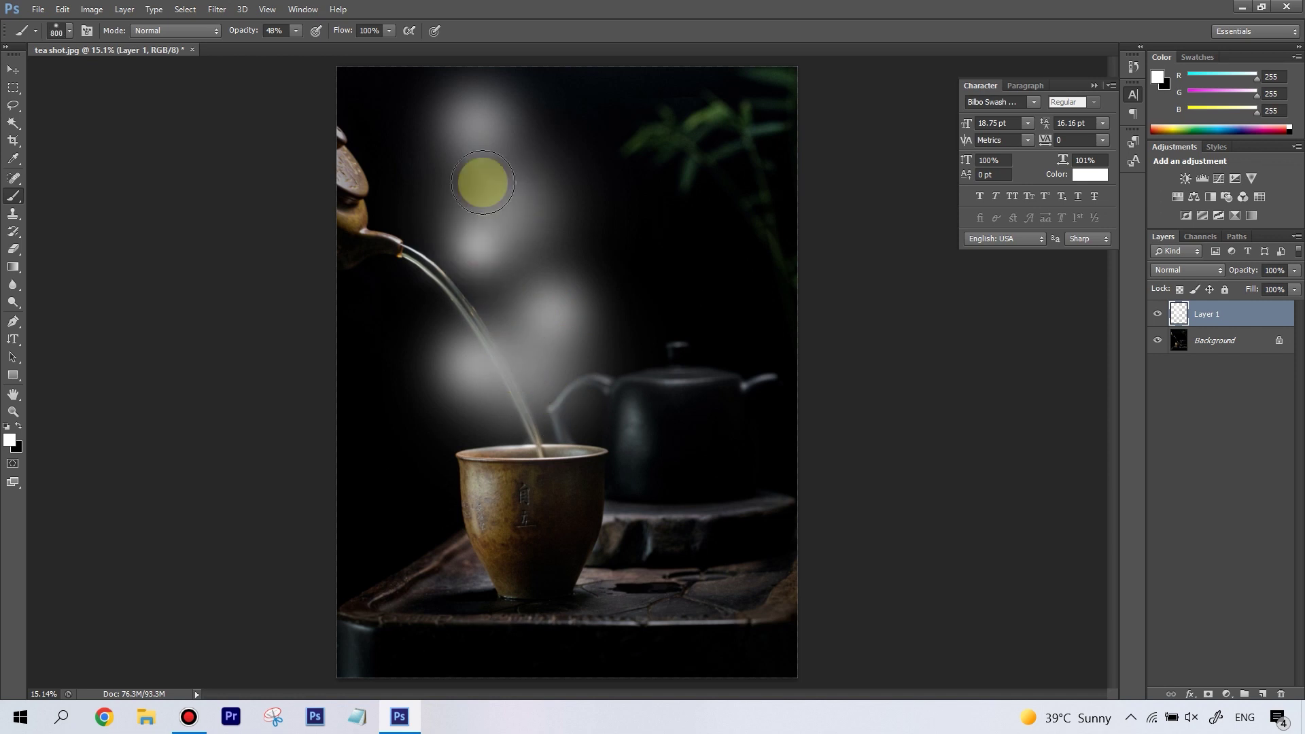
key(bracketright)
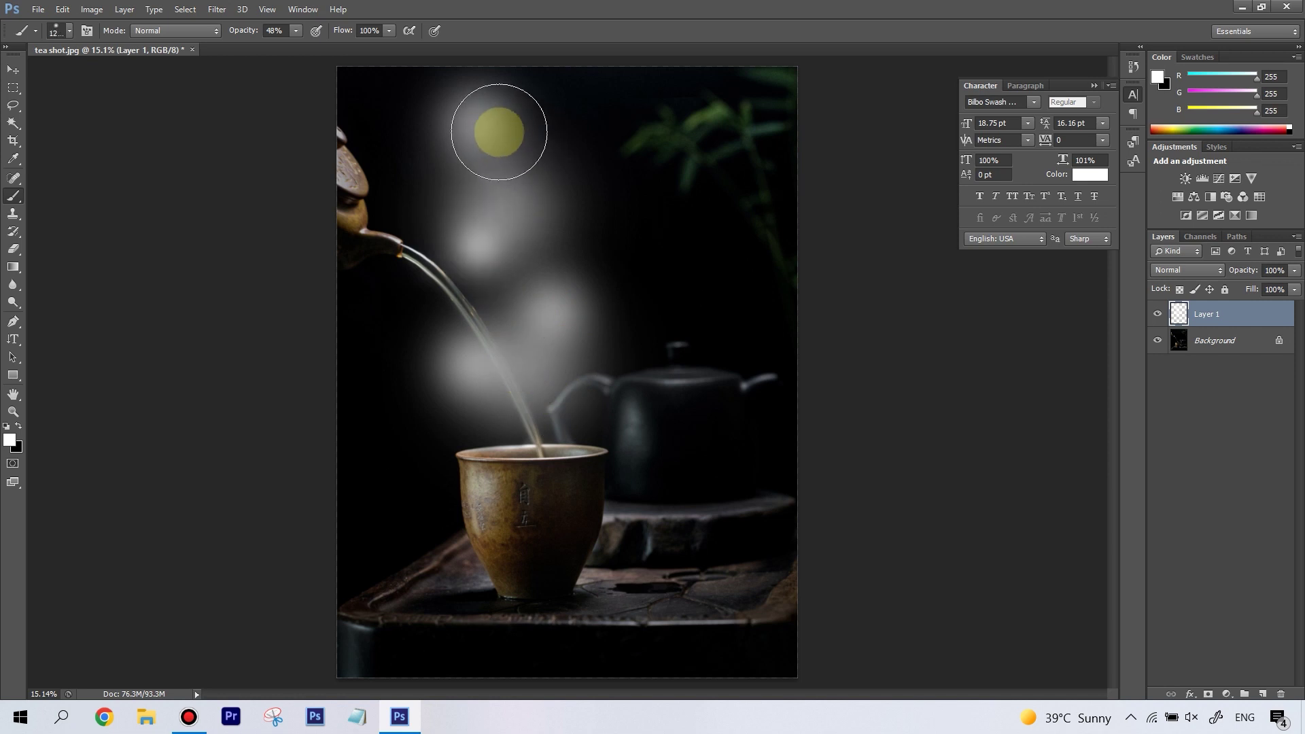
key(bracketleft)
key(bracketleft)
key(bracketleft)
click(472, 106)
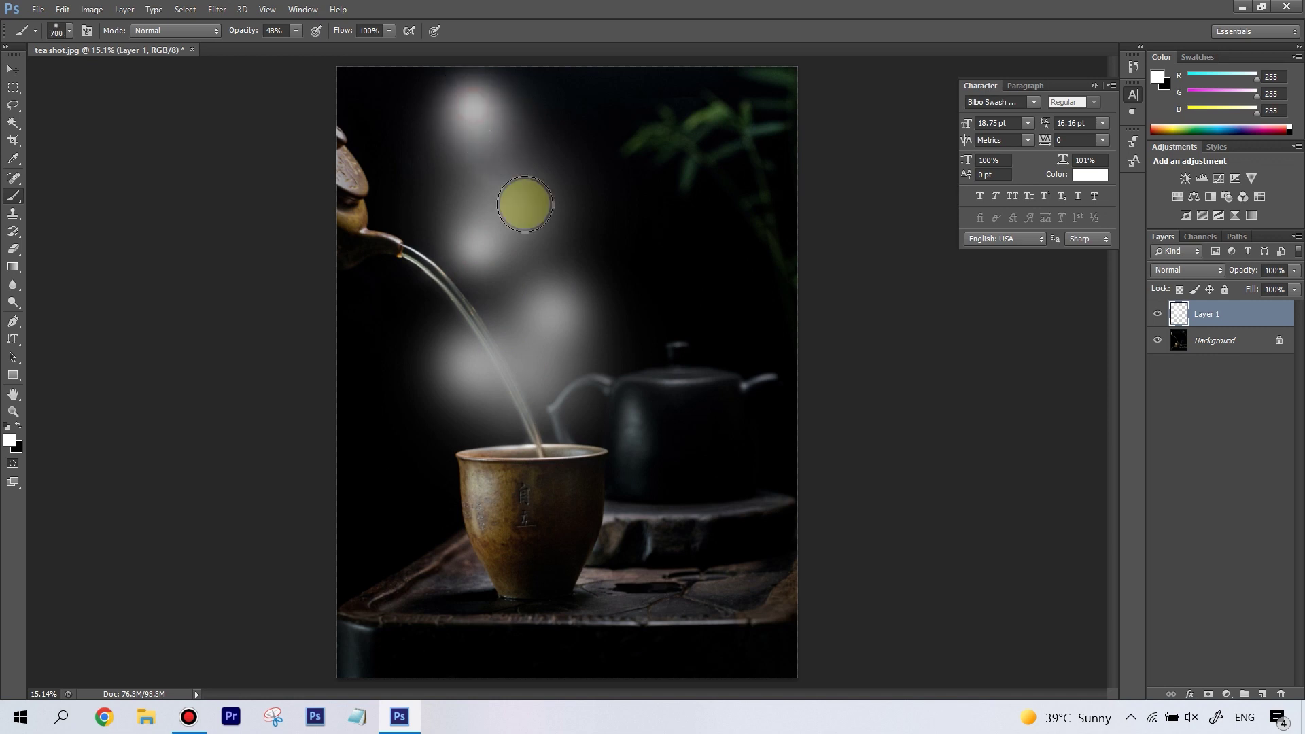
Step: Paint two vertical white strokes, one on each side of the tea stream above the cup, with a 500 px brush
key(bracketleft)
key(bracketleft)
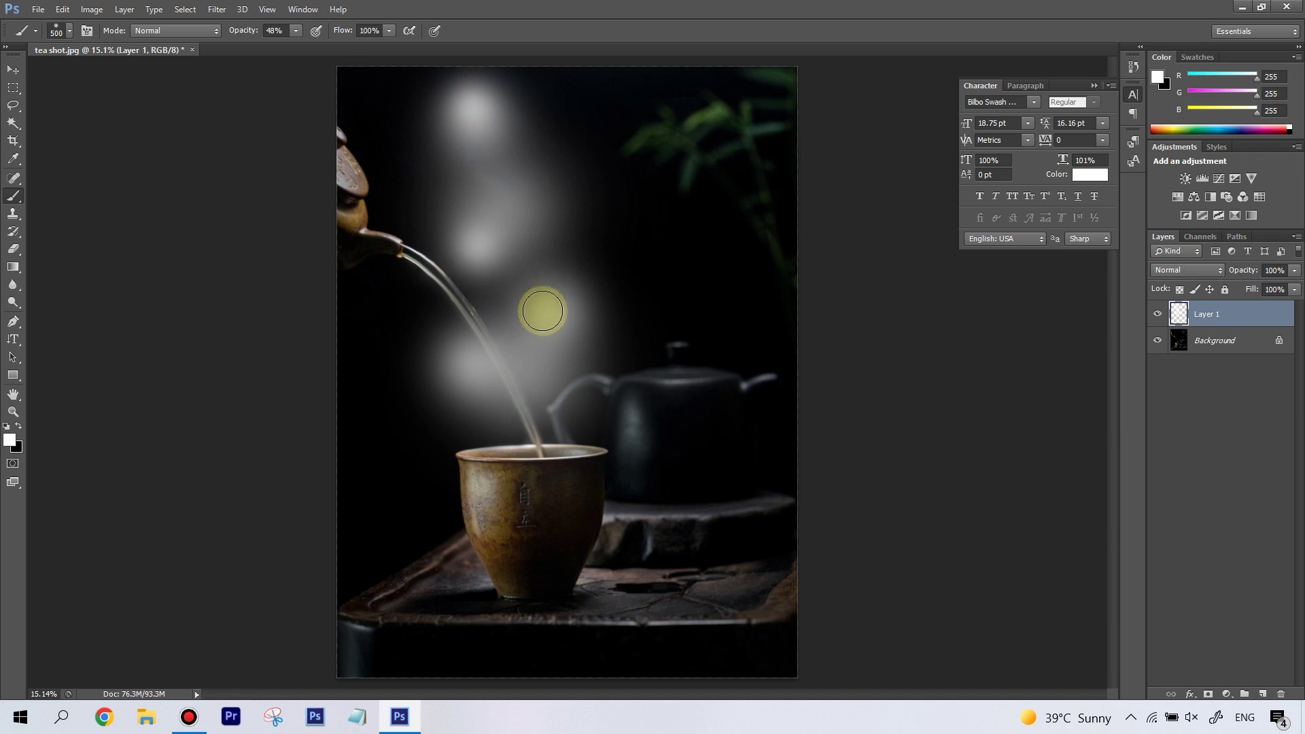
drag(548, 291, 544, 350)
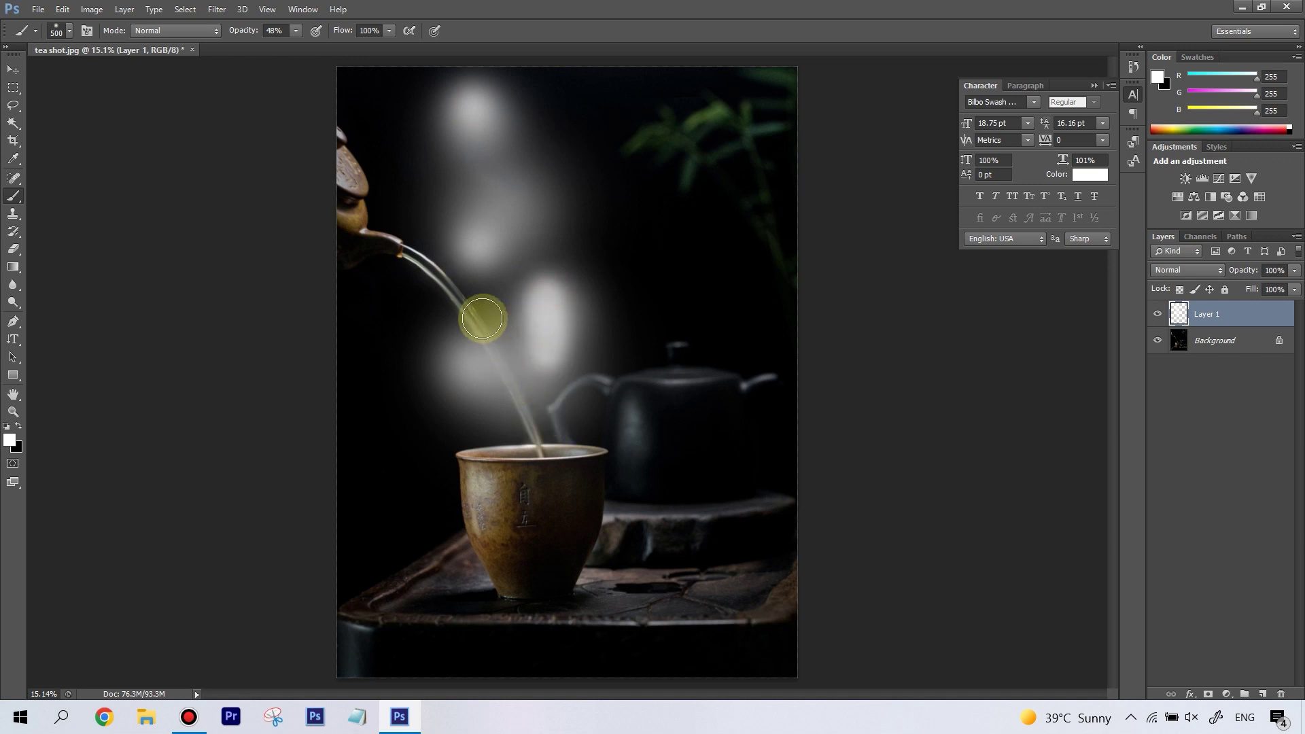
mouse_move(482, 318)
mouse_down()
mouse_move(478, 357)
mouse_move(498, 402)
mouse_up()
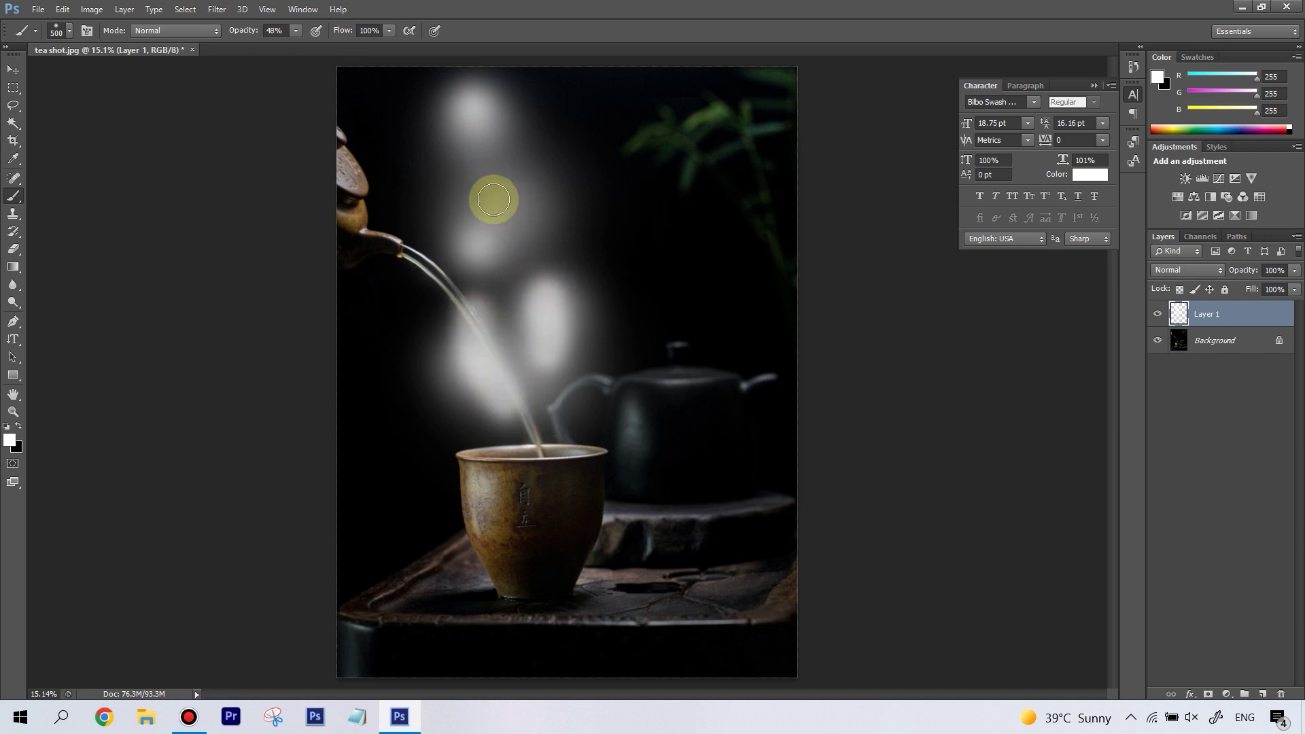
Step: Paint thin wavy white wisps along both sides of the middle steam patch with a 250 px brush
key(bracketleft)
key(bracketleft)
key(bracketleft)
drag(476, 192, 475, 263)
click(528, 177)
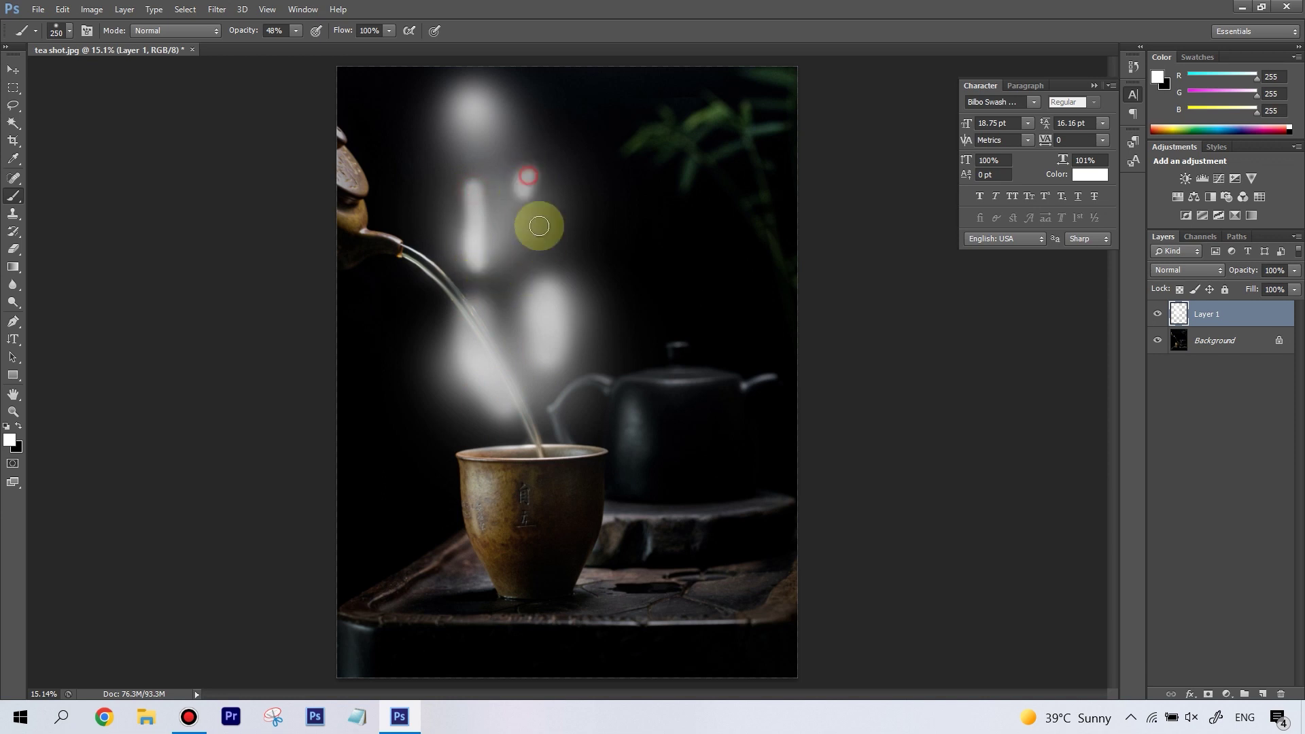
drag(539, 225, 538, 243)
drag(460, 190, 488, 252)
Step: Brighten the topmost patch with a 400 px brush and bridge the middle and lower patches with larger soft dabs
key(bracketright)
key(bracketright)
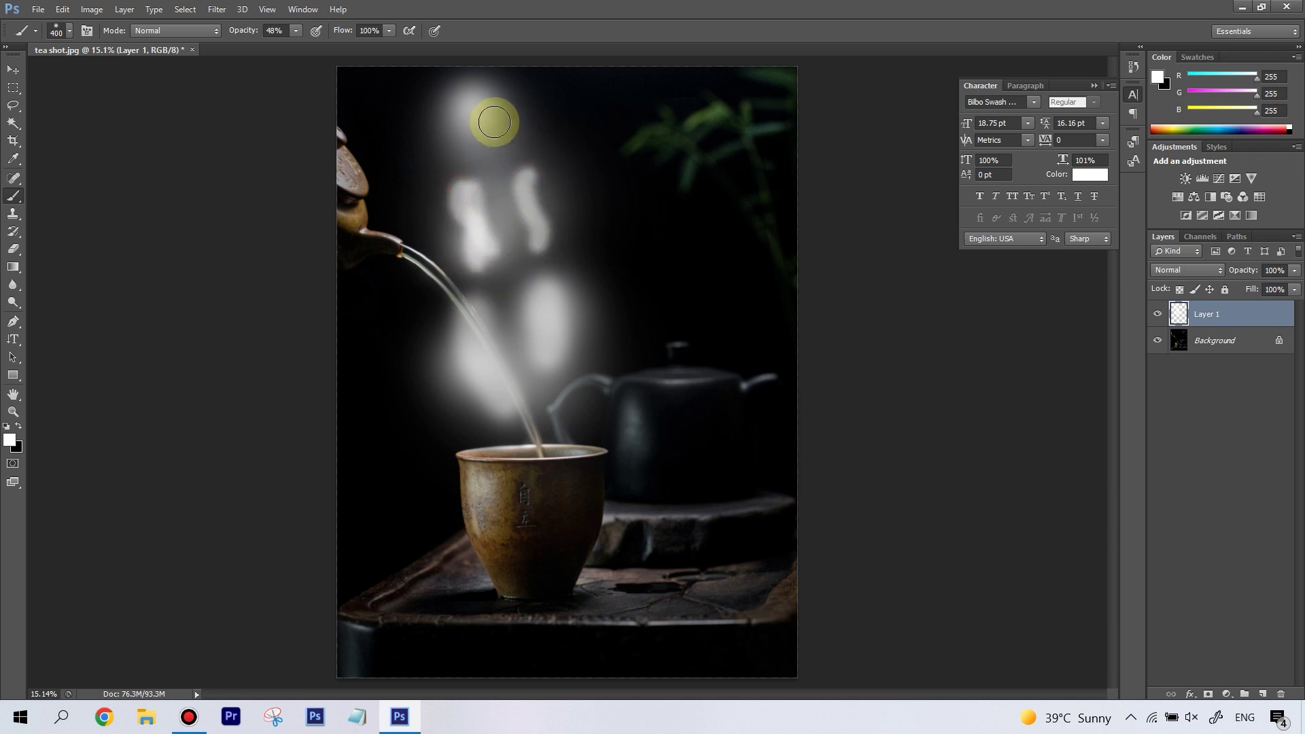
drag(485, 114, 505, 143)
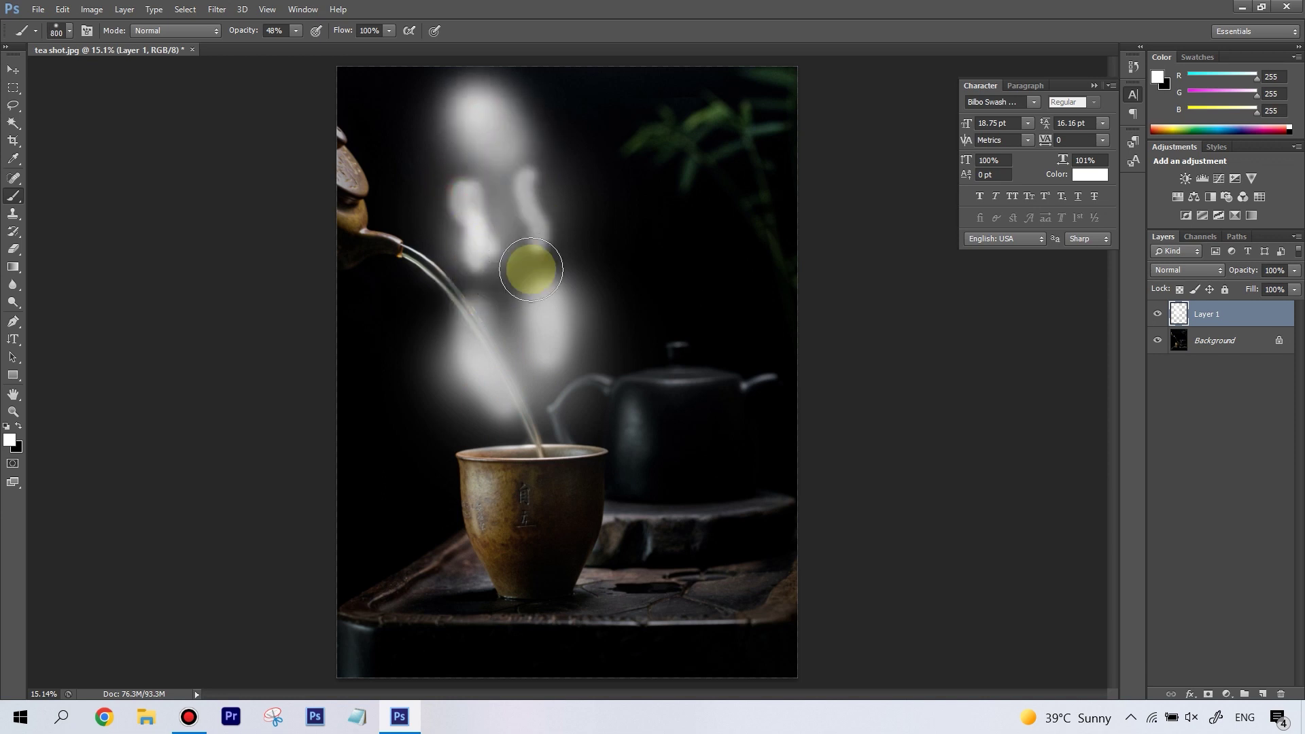
click(529, 259)
click(490, 292)
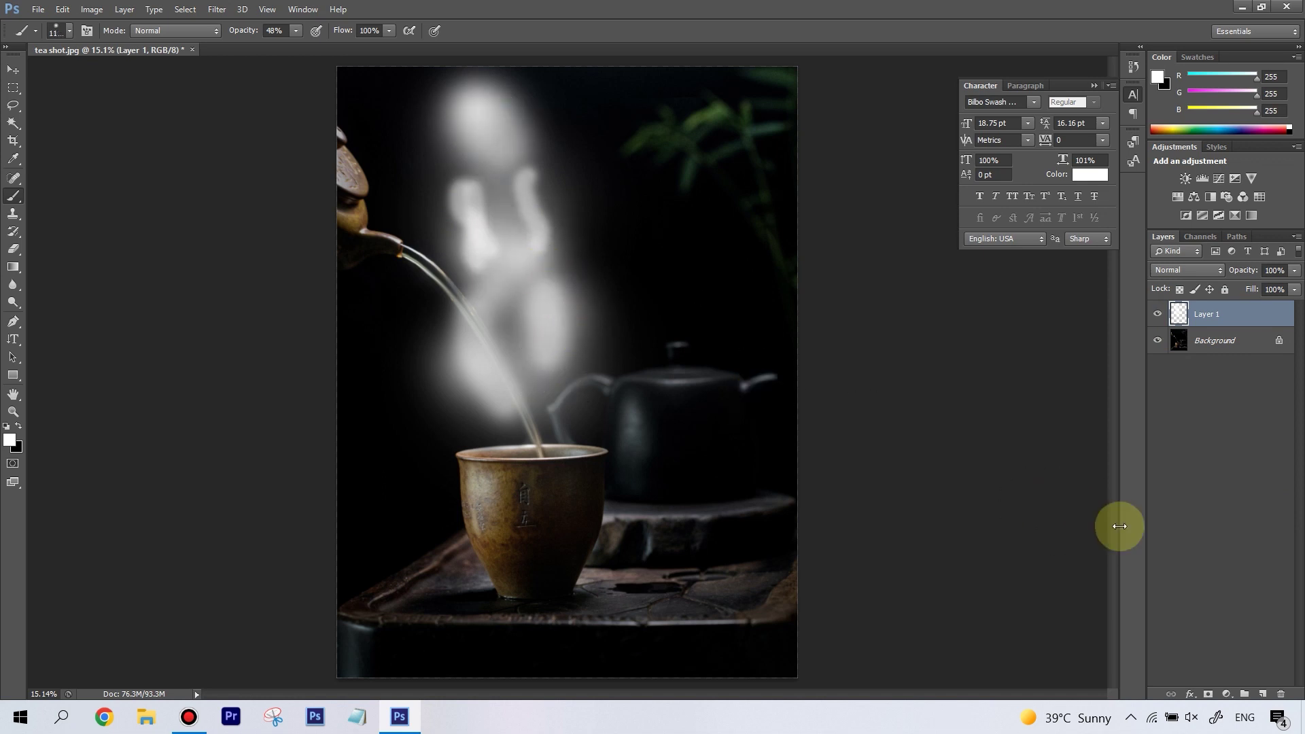
Step: Apply the Difference Clouds render filter to the painted steam patches on Layer 1
click(217, 10)
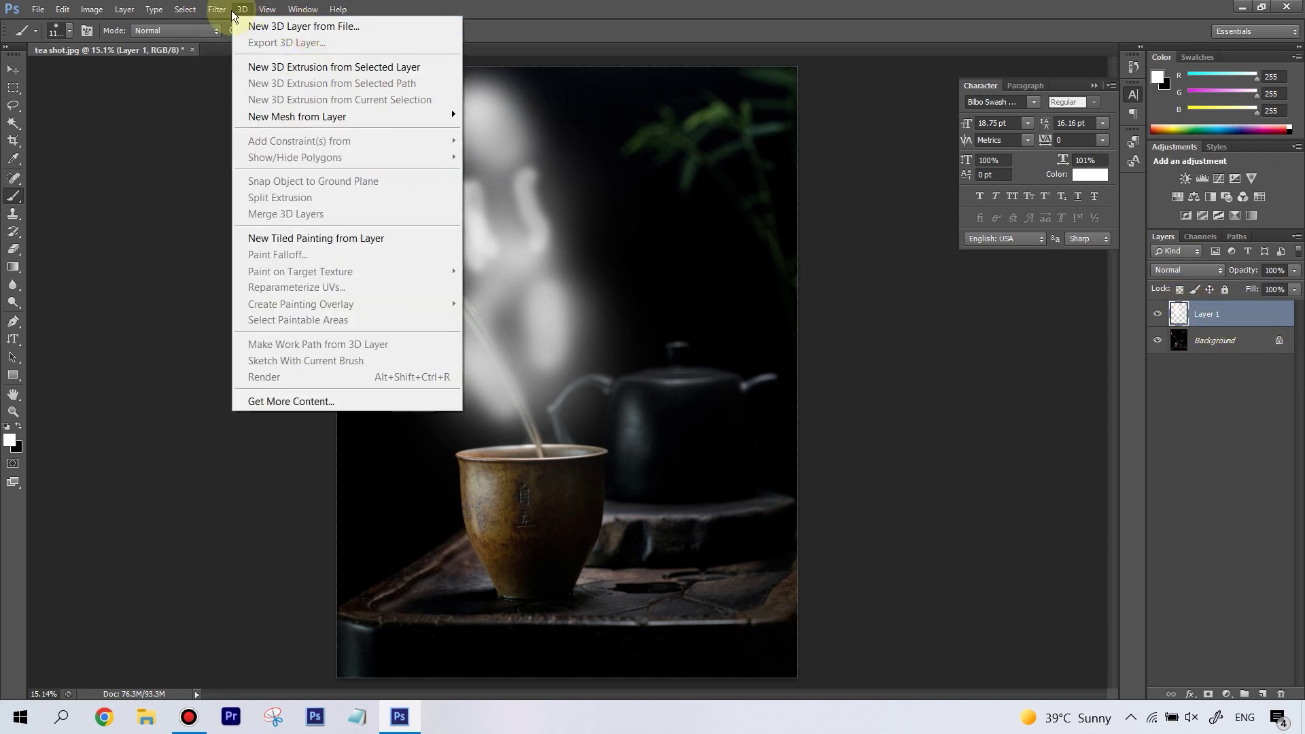
mouse_move(208, 11)
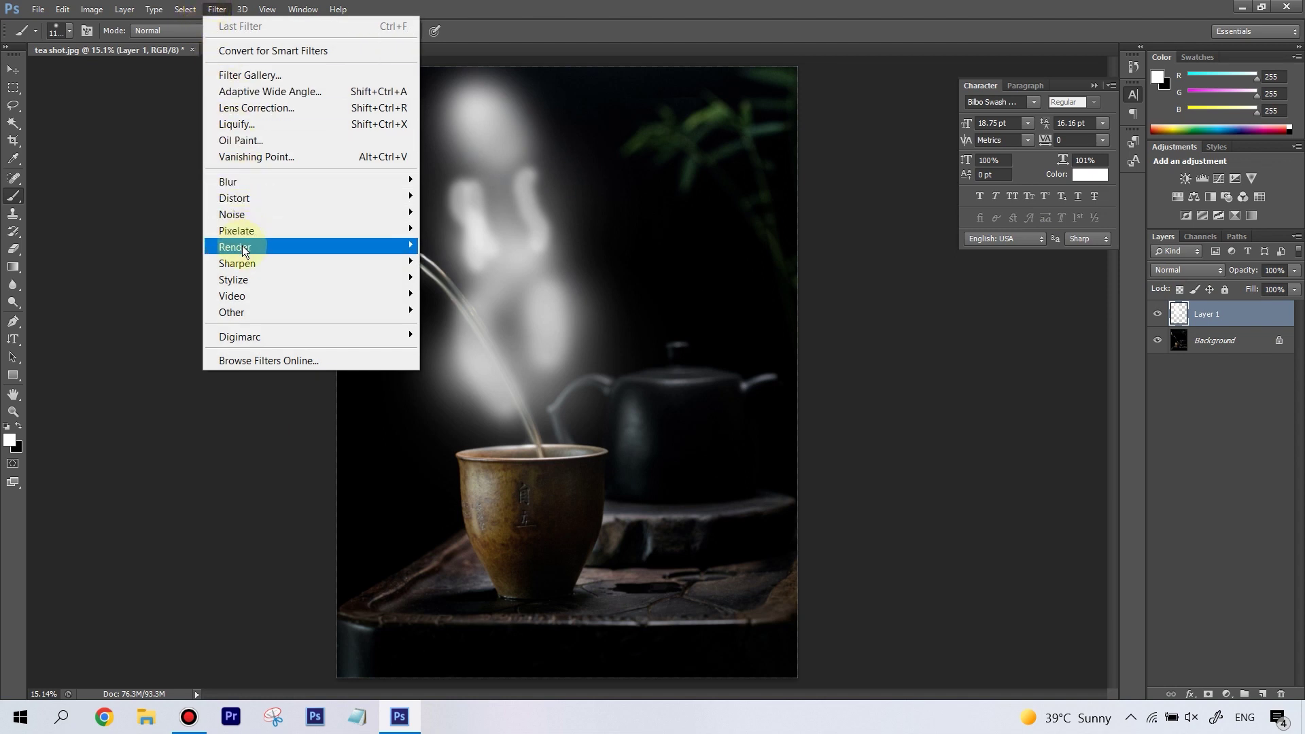
mouse_move(257, 249)
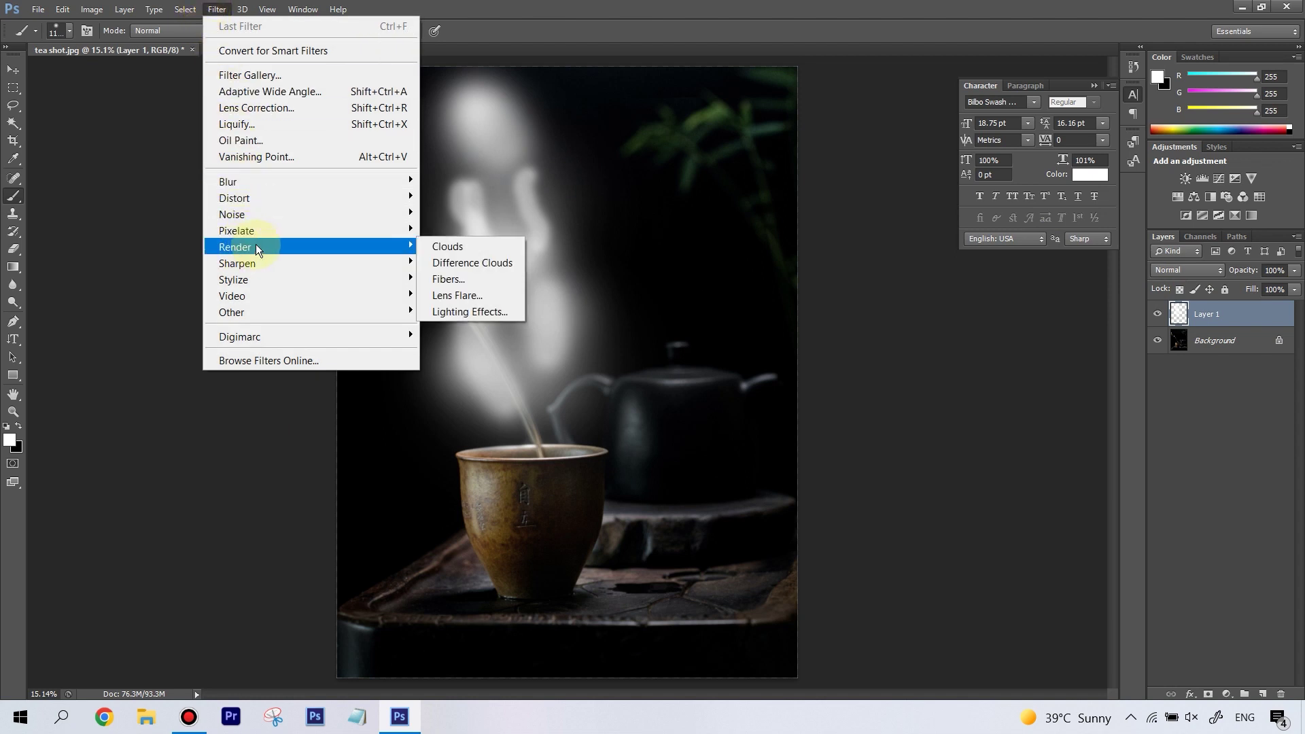
click(497, 265)
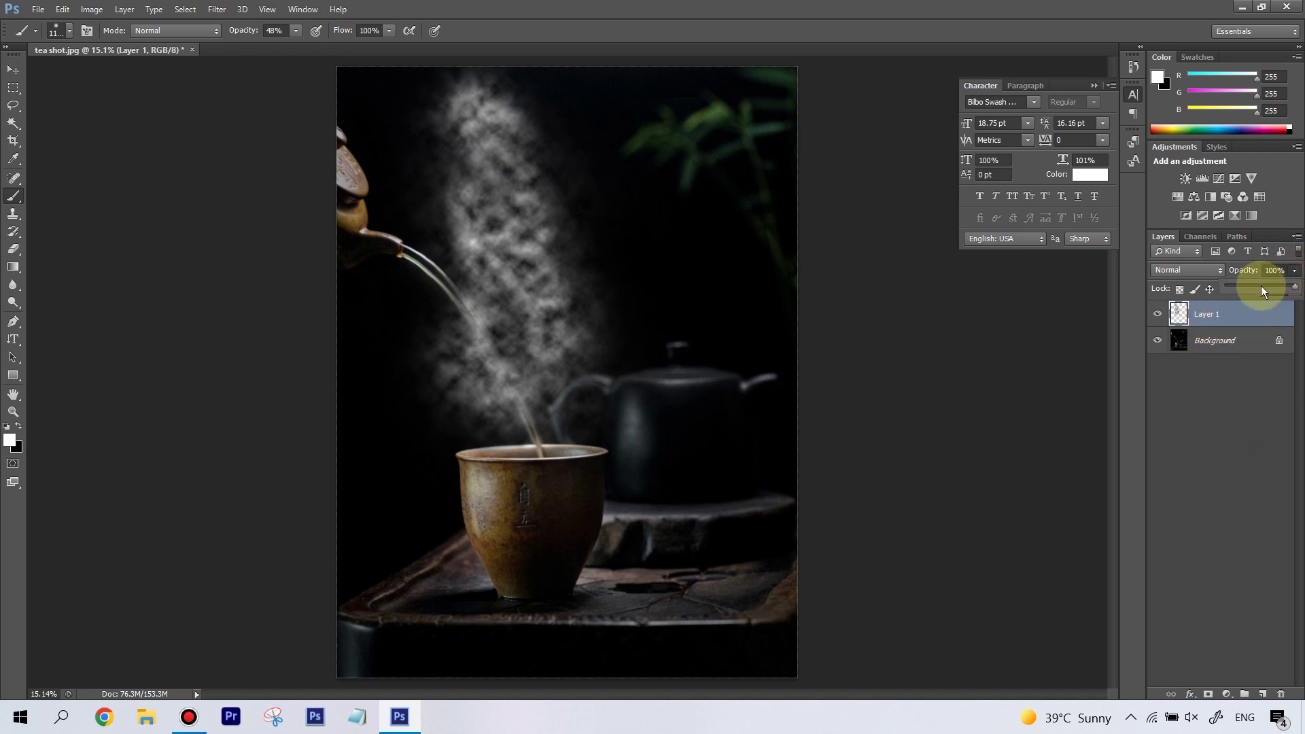
Step: Lower Layer 1's opacity to 19% and move the steam slightly down toward the cup
drag(1264, 285, 1260, 288)
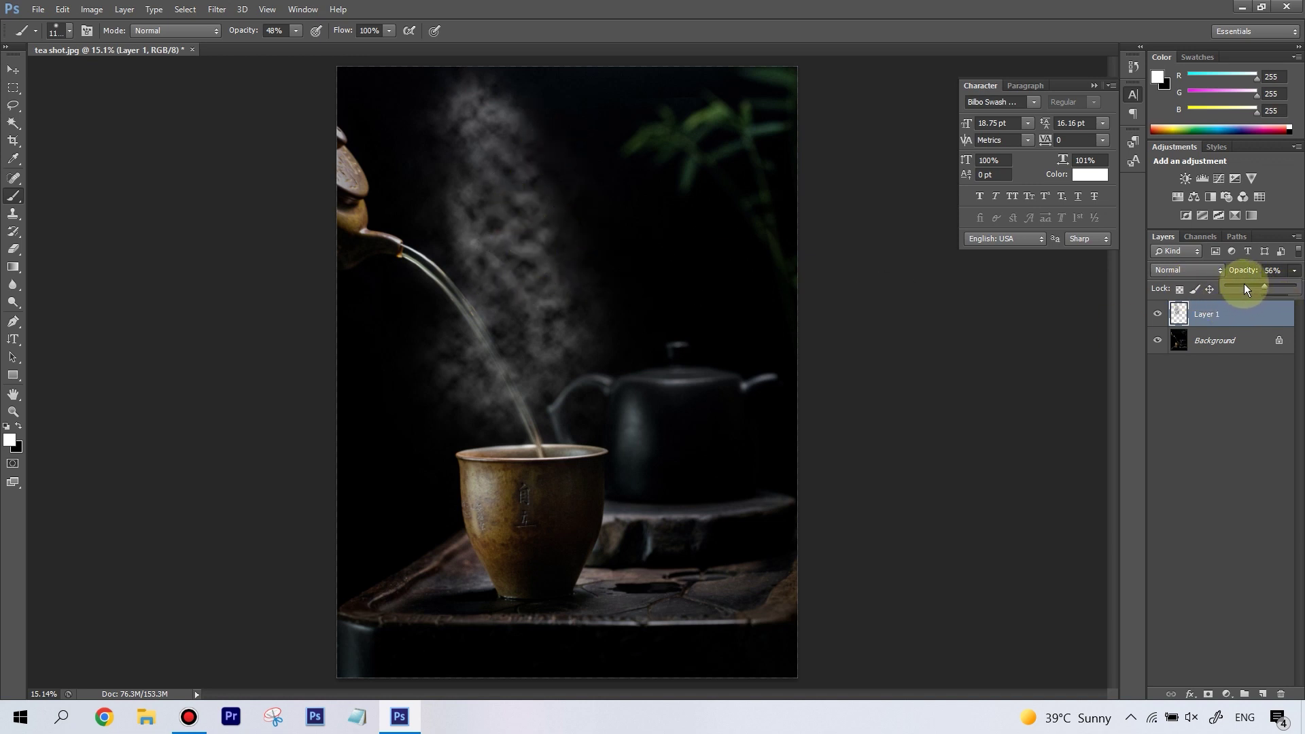
click(1245, 287)
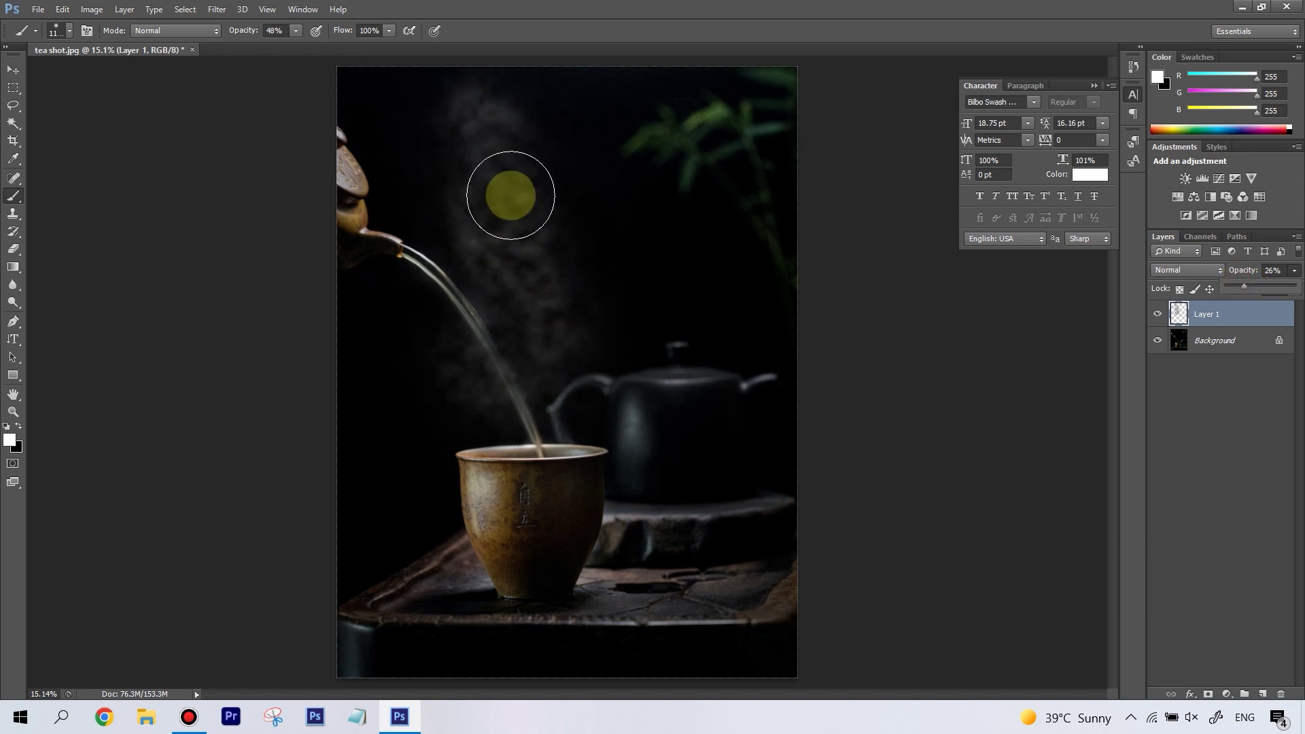
click(1239, 287)
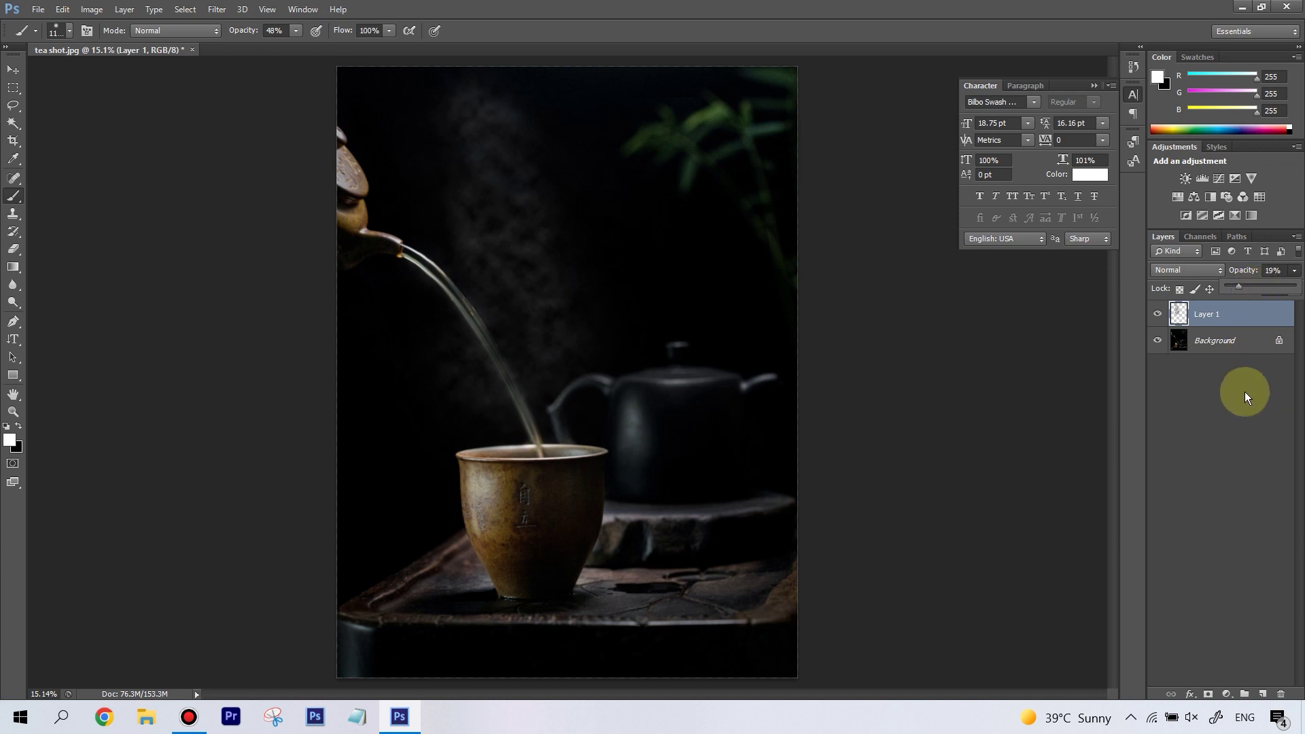
click(13, 70)
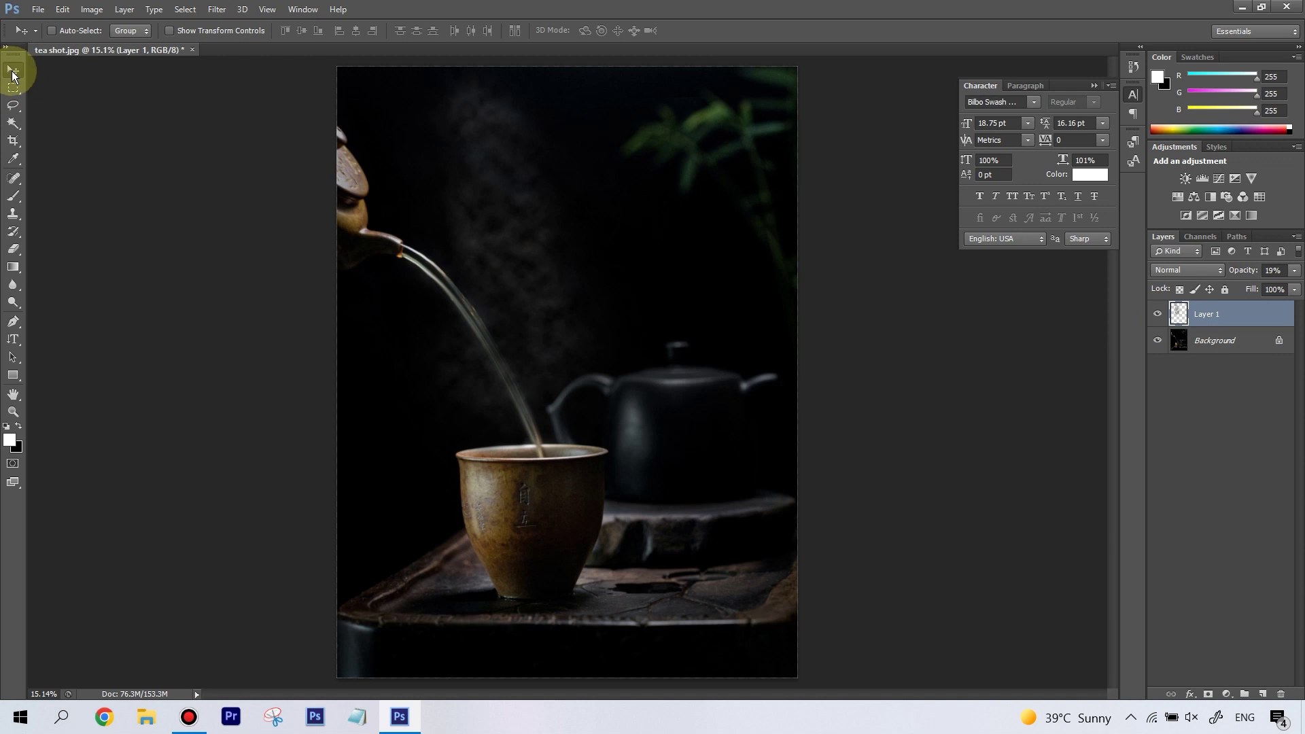
mouse_move(519, 190)
mouse_down()
mouse_move(531, 213)
mouse_move(522, 206)
mouse_up()
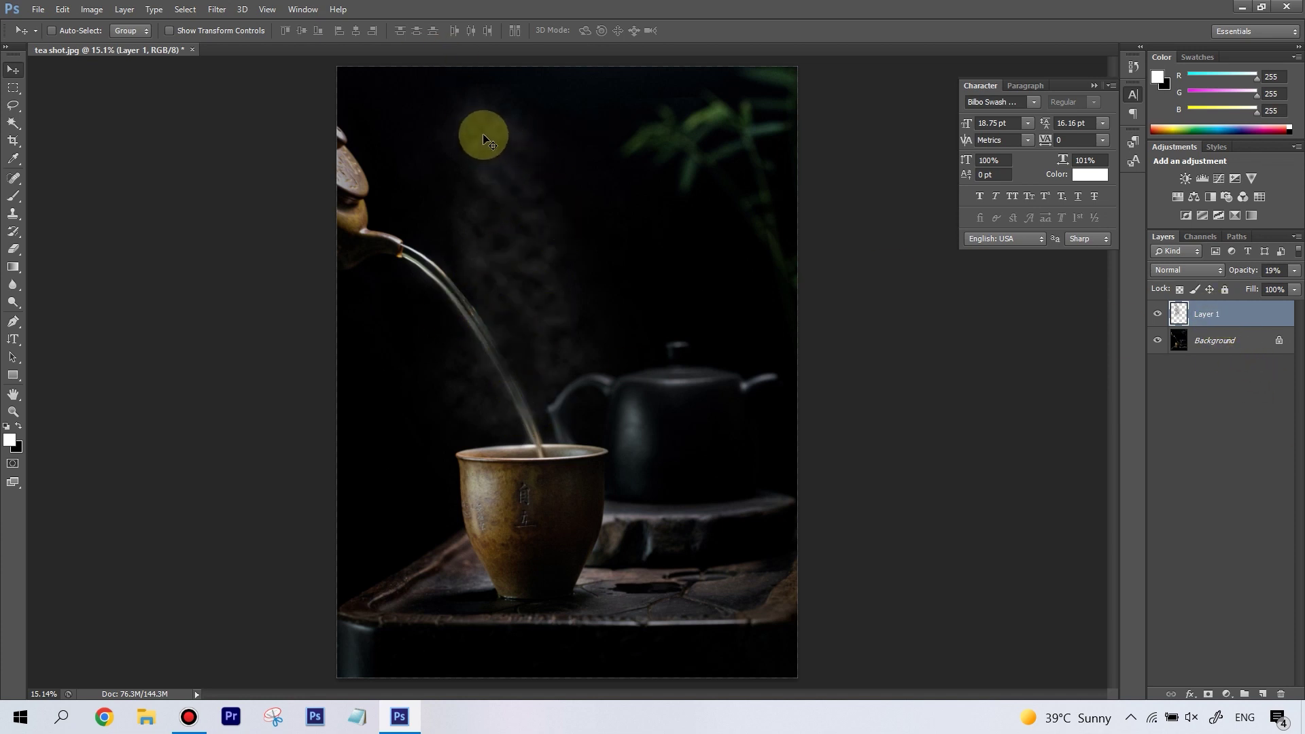
Step: Start a Warp transform on the steam layer and bend the upper middle of its mesh slightly left and up
click(63, 10)
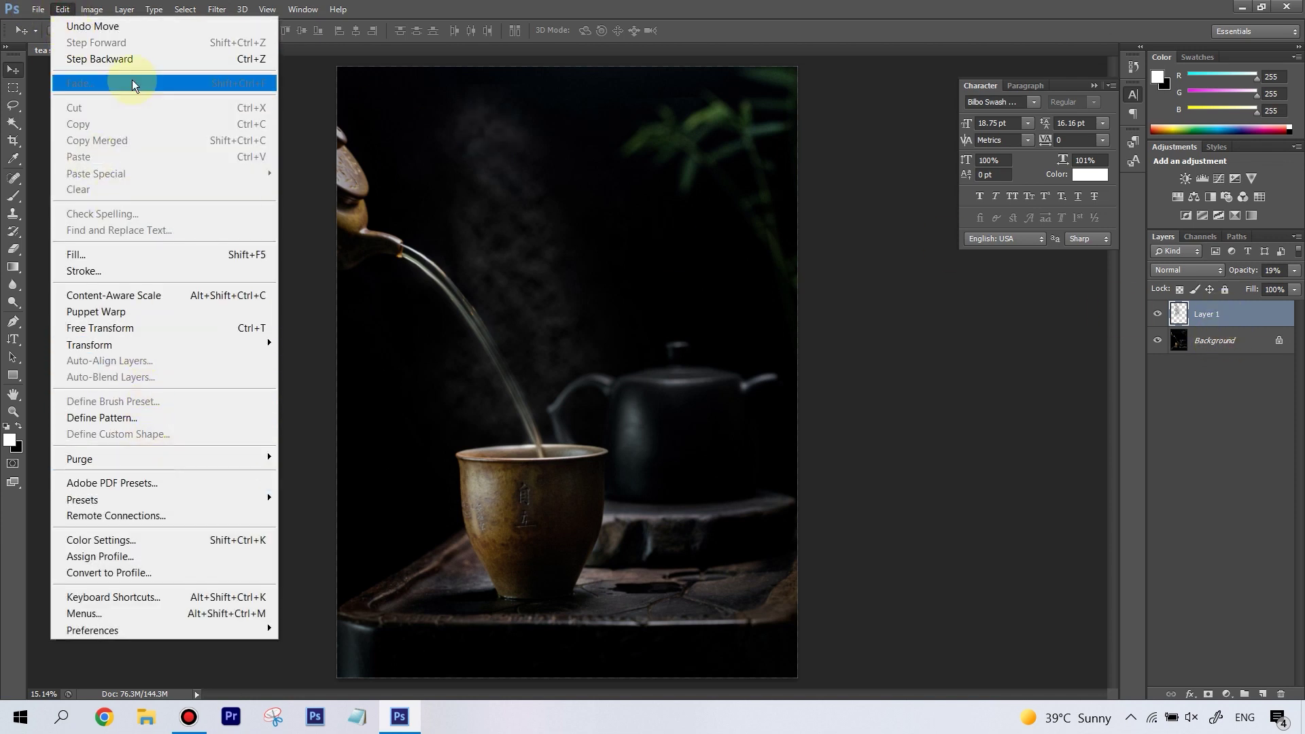
mouse_move(79, 16)
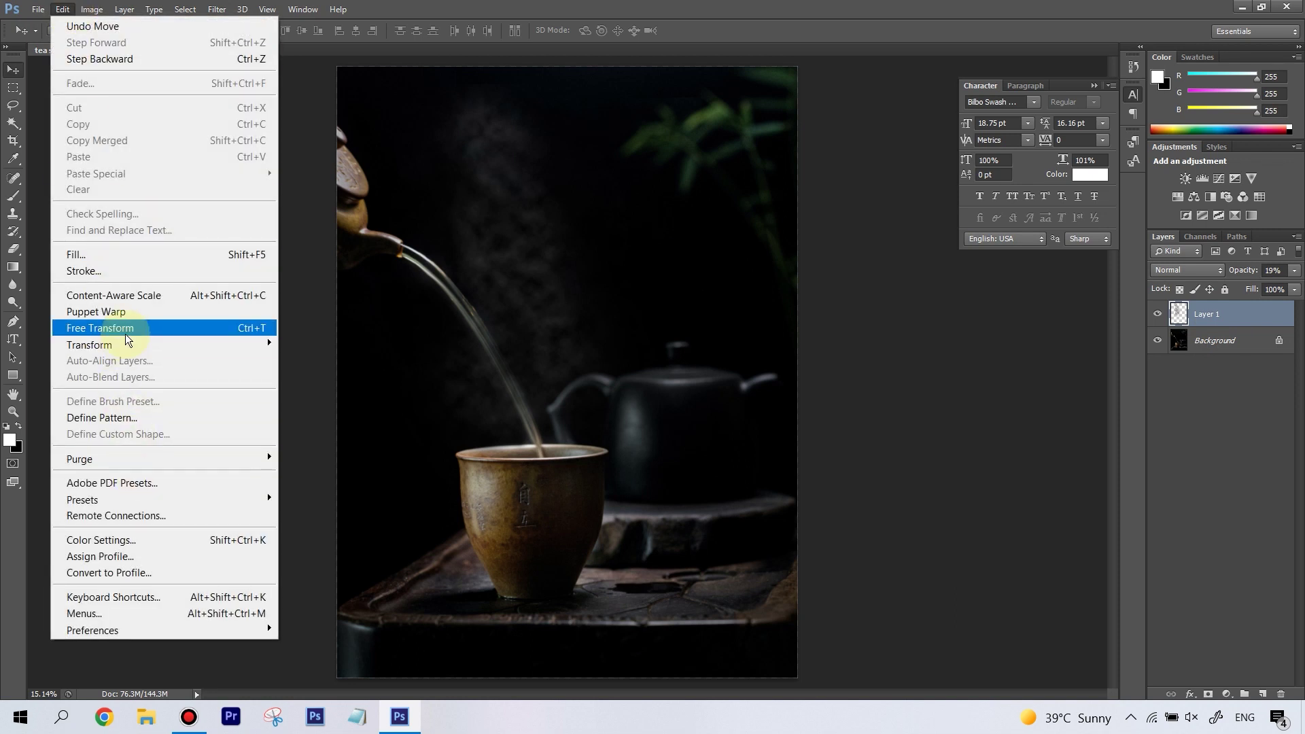
mouse_move(131, 350)
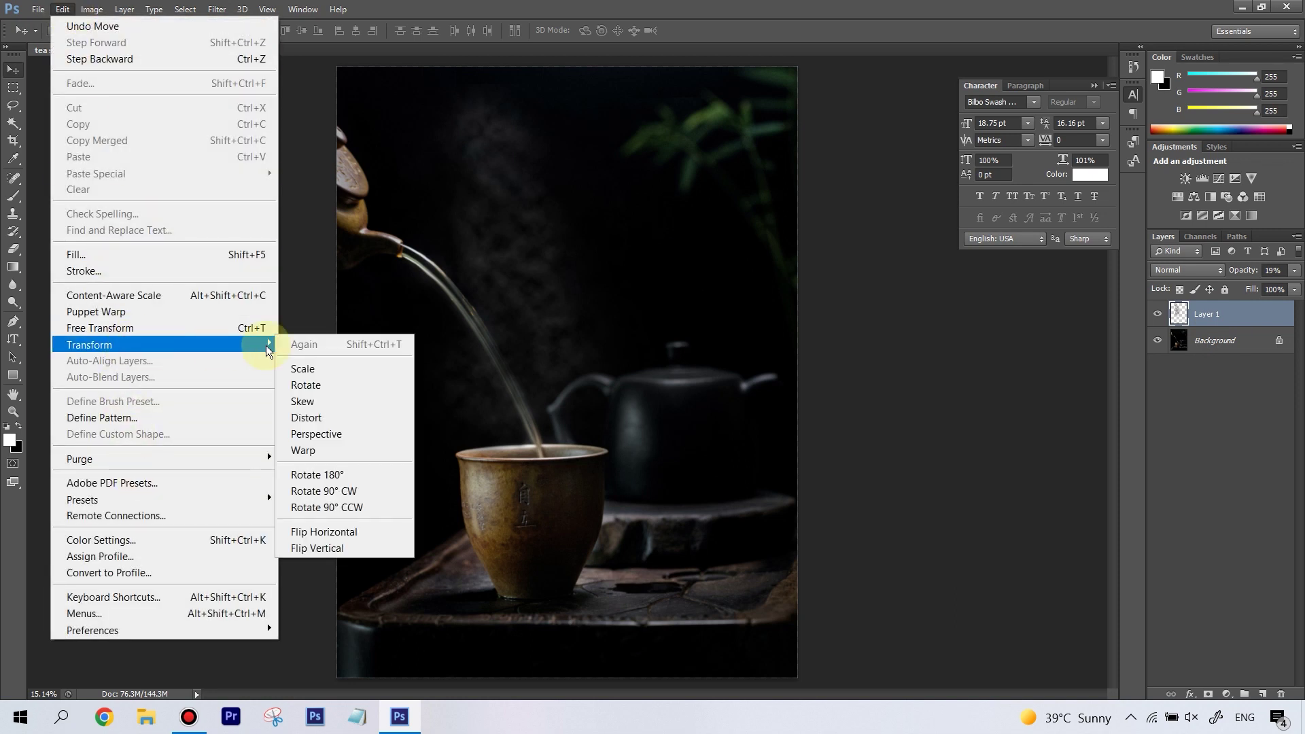
click(324, 455)
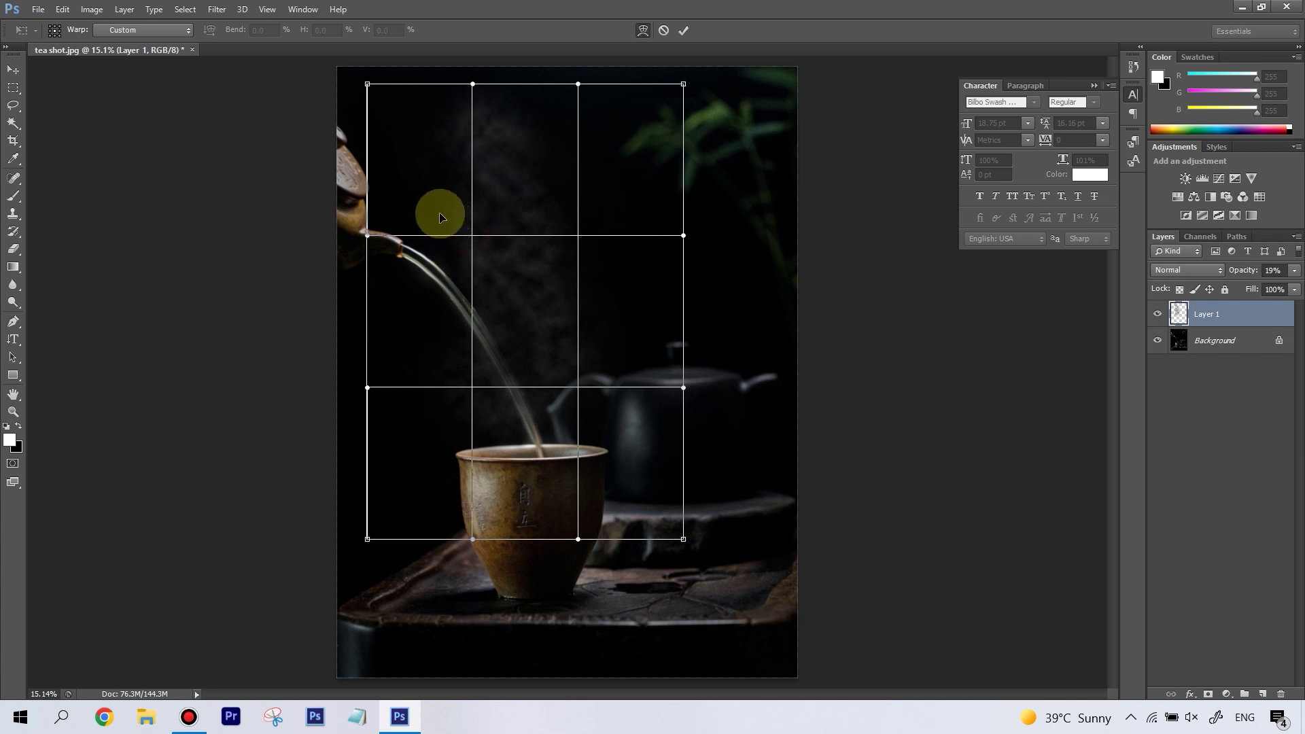
drag(474, 236, 450, 216)
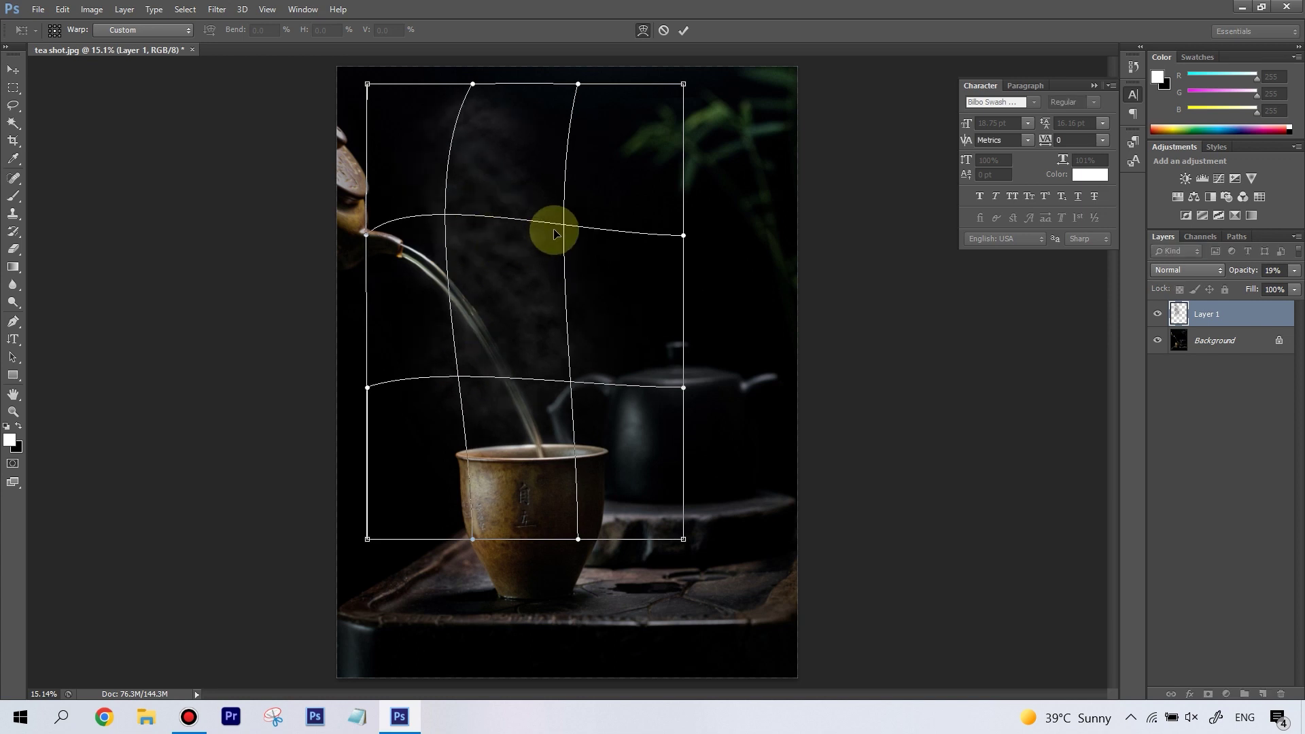
drag(567, 229, 583, 225)
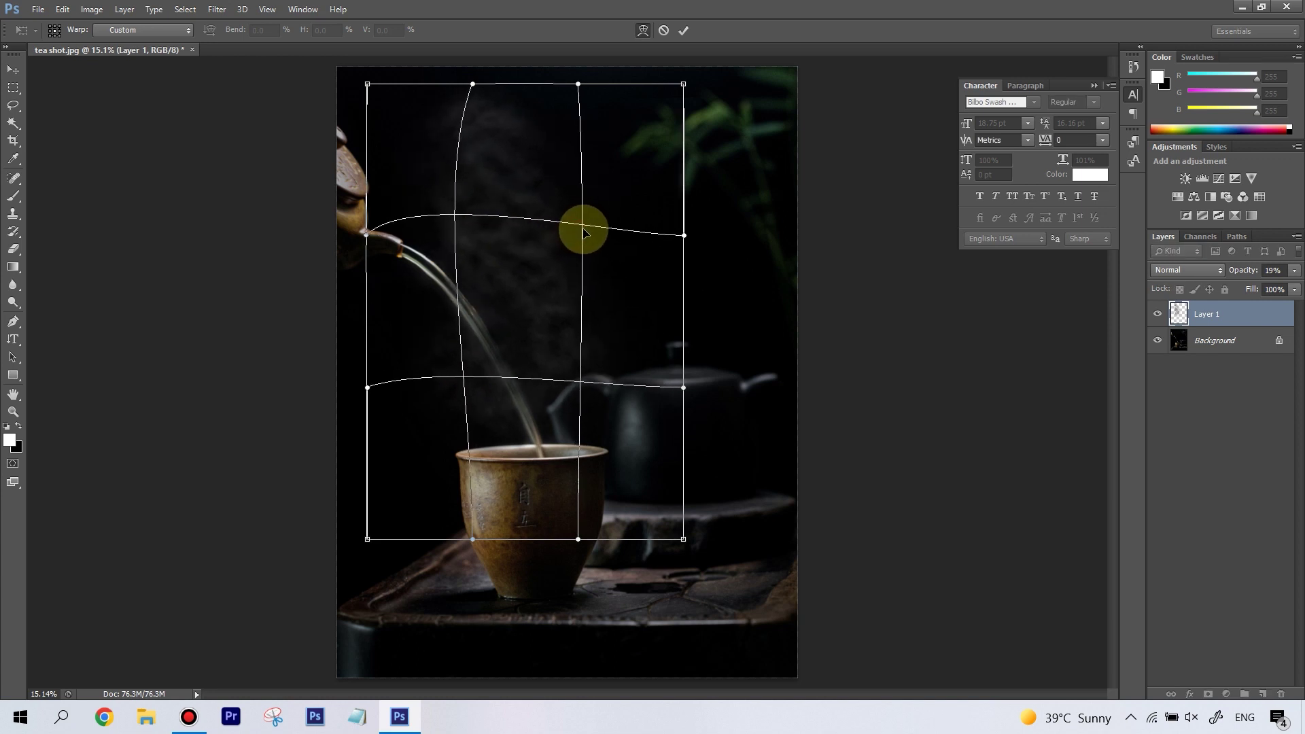
right_click(700, 159)
click(685, 237)
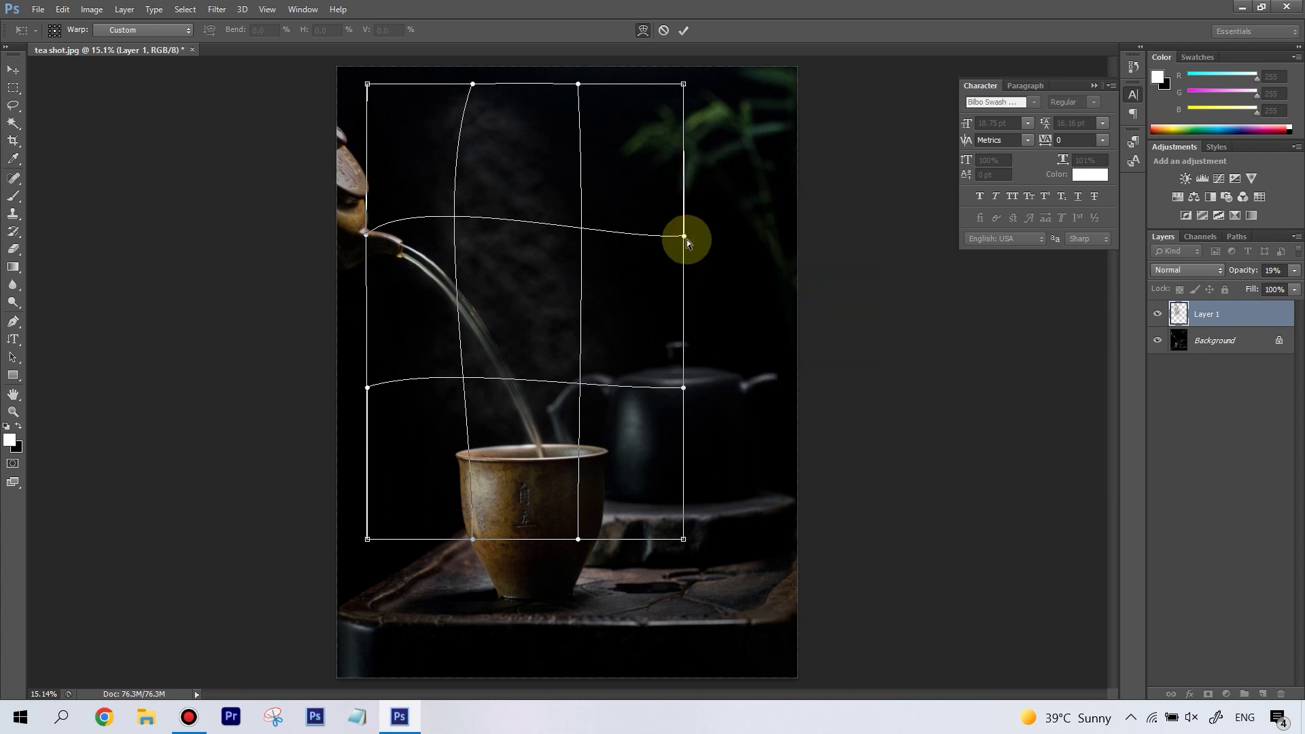
Step: Pull the warp's upper right-edge handle down, shift its centre right, and draw the lower-left corner in beneath the cup
drag(685, 240, 674, 346)
drag(530, 227, 559, 242)
drag(367, 539, 497, 703)
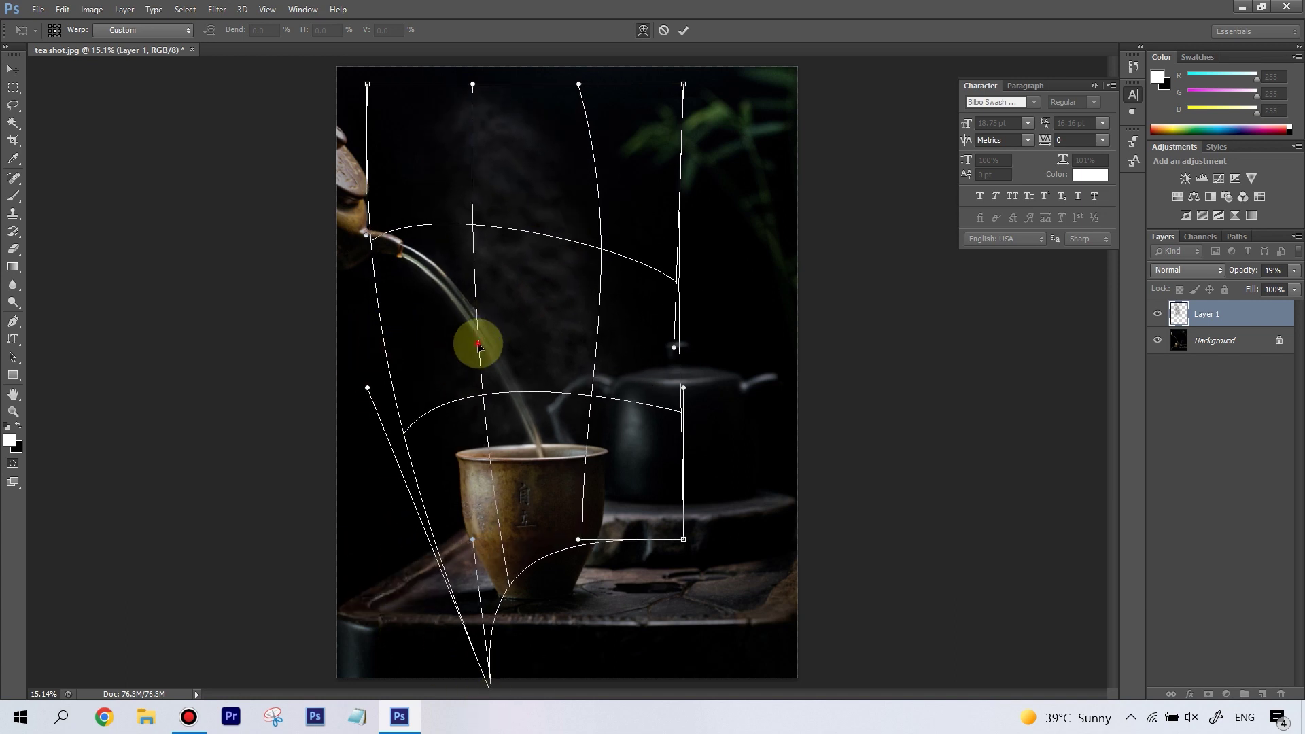
mouse_move(478, 347)
mouse_down()
mouse_move(456, 348)
mouse_move(474, 346)
mouse_up()
mouse_move(524, 233)
mouse_down()
mouse_move(531, 259)
mouse_move(527, 244)
mouse_up()
Step: Raise both top-edge warp handles above the image, bow the side edges slightly outward, and apply the warp
drag(581, 83, 600, 47)
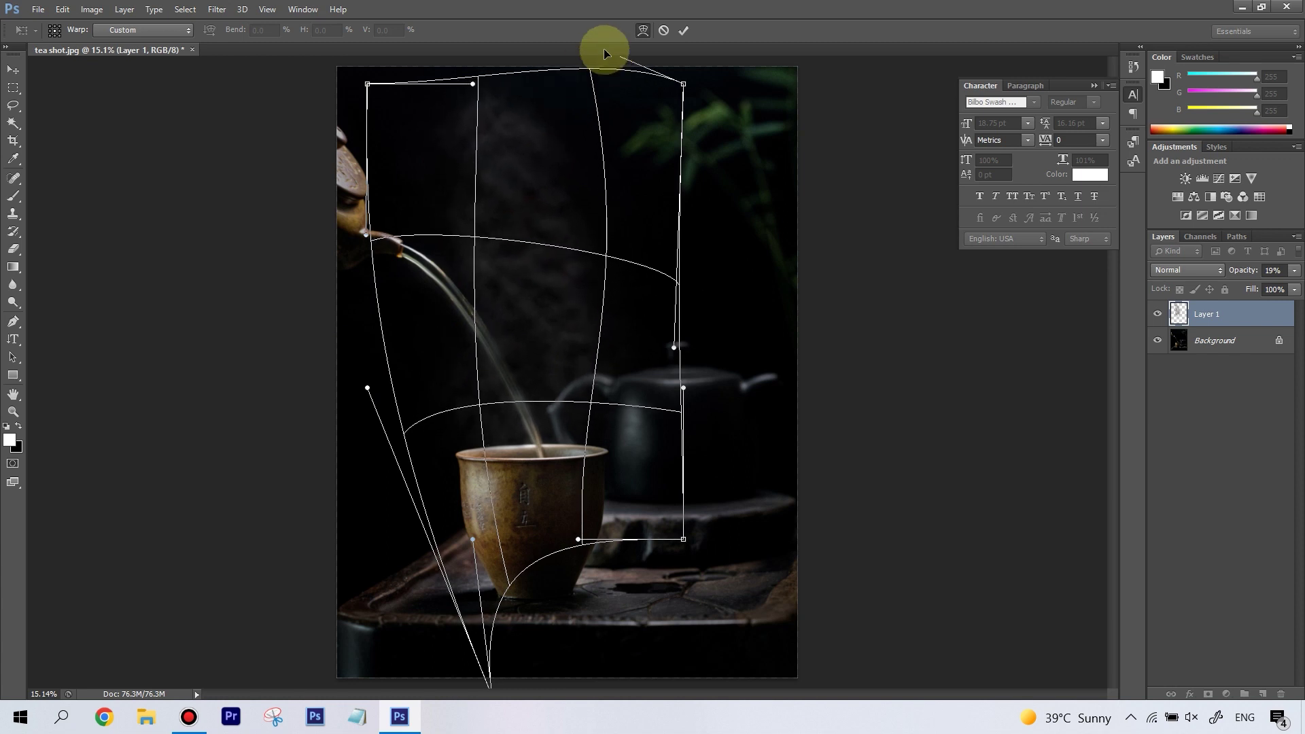
drag(460, 83, 528, 47)
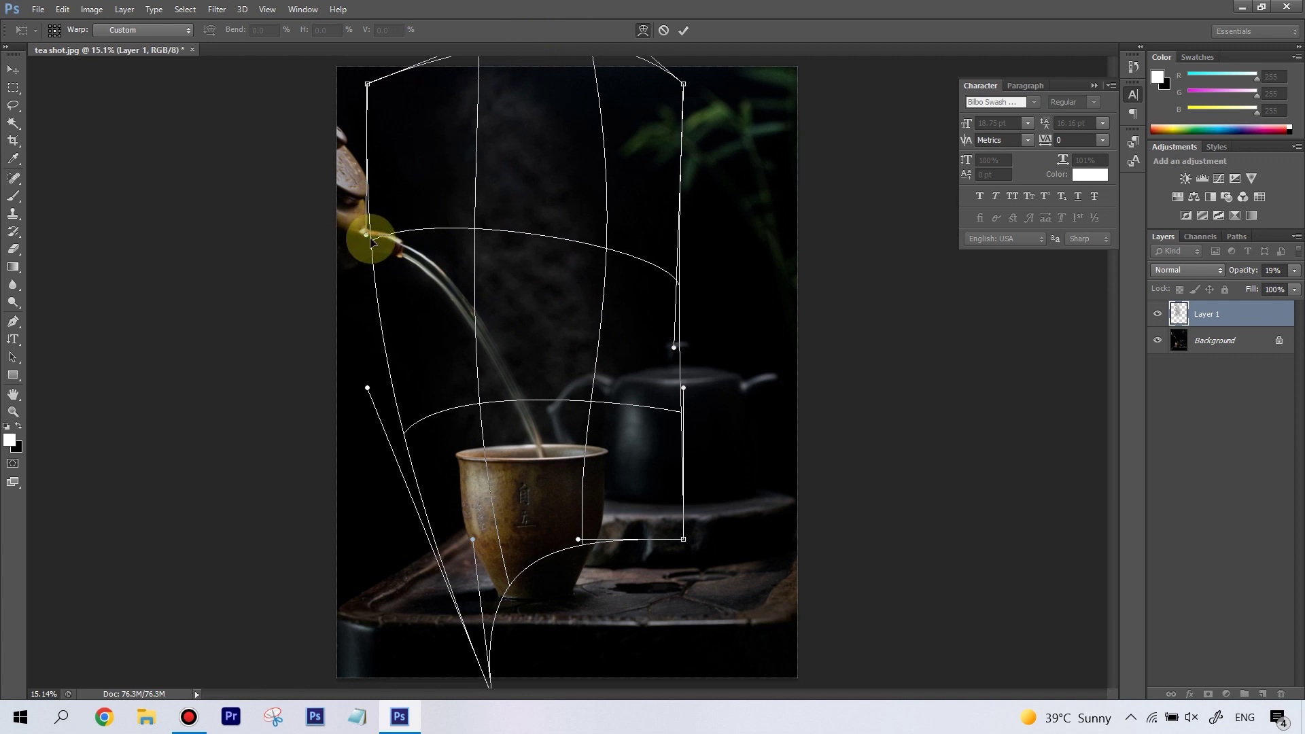
drag(365, 237, 351, 263)
drag(673, 284, 682, 286)
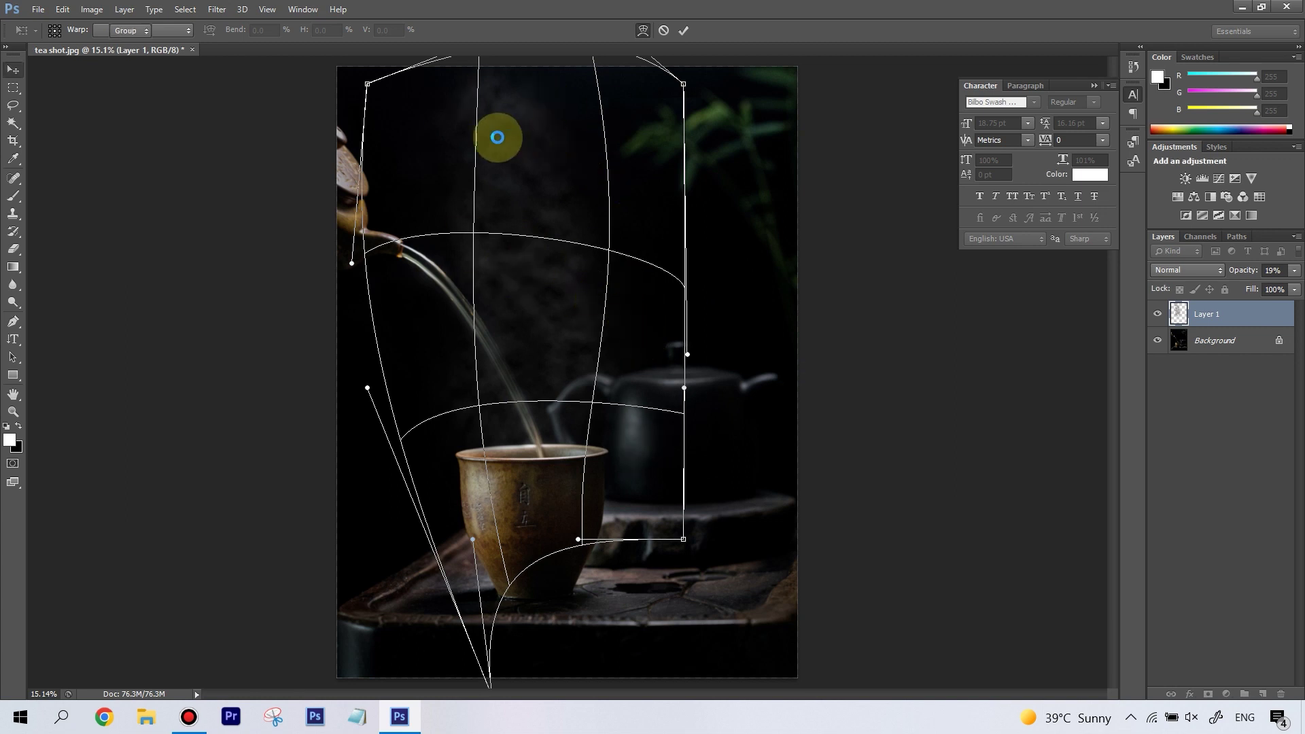
key(Return)
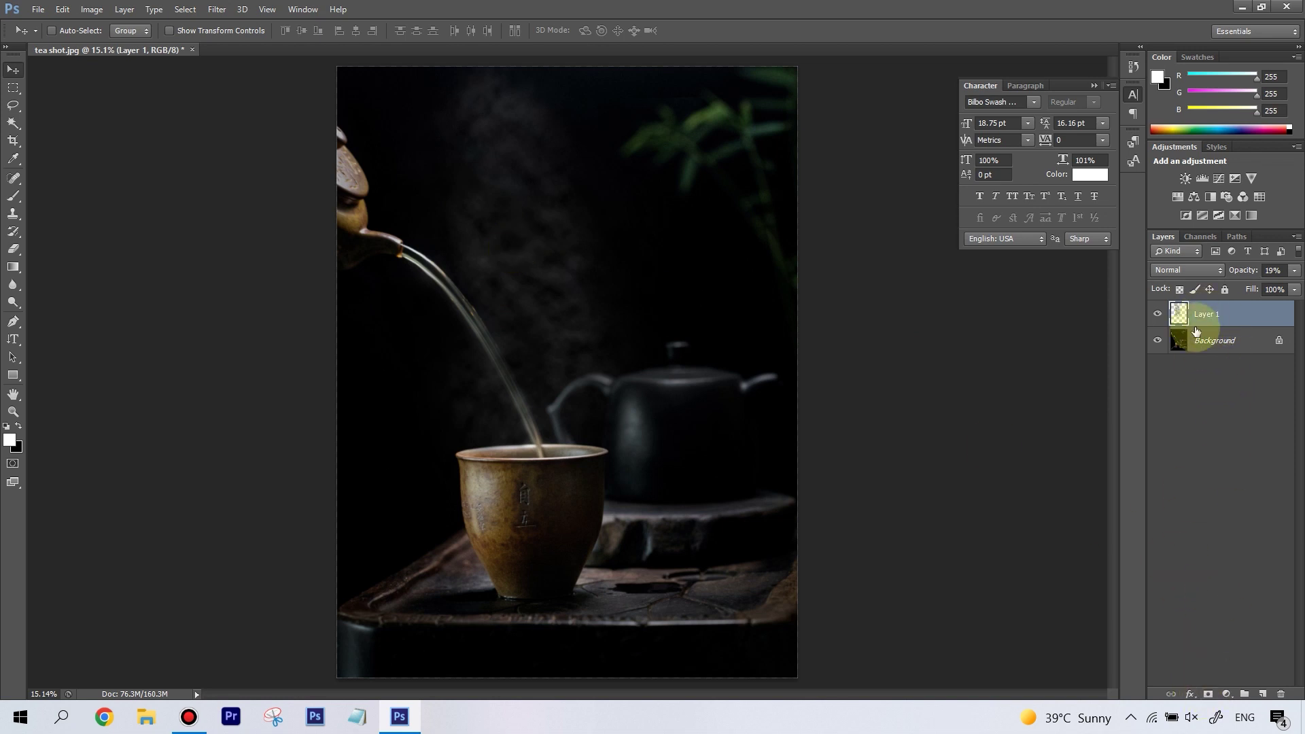
Step: Add a layer mask to Layer 1 and set up the Brush tool with 8% opacity for painting on it
click(1209, 694)
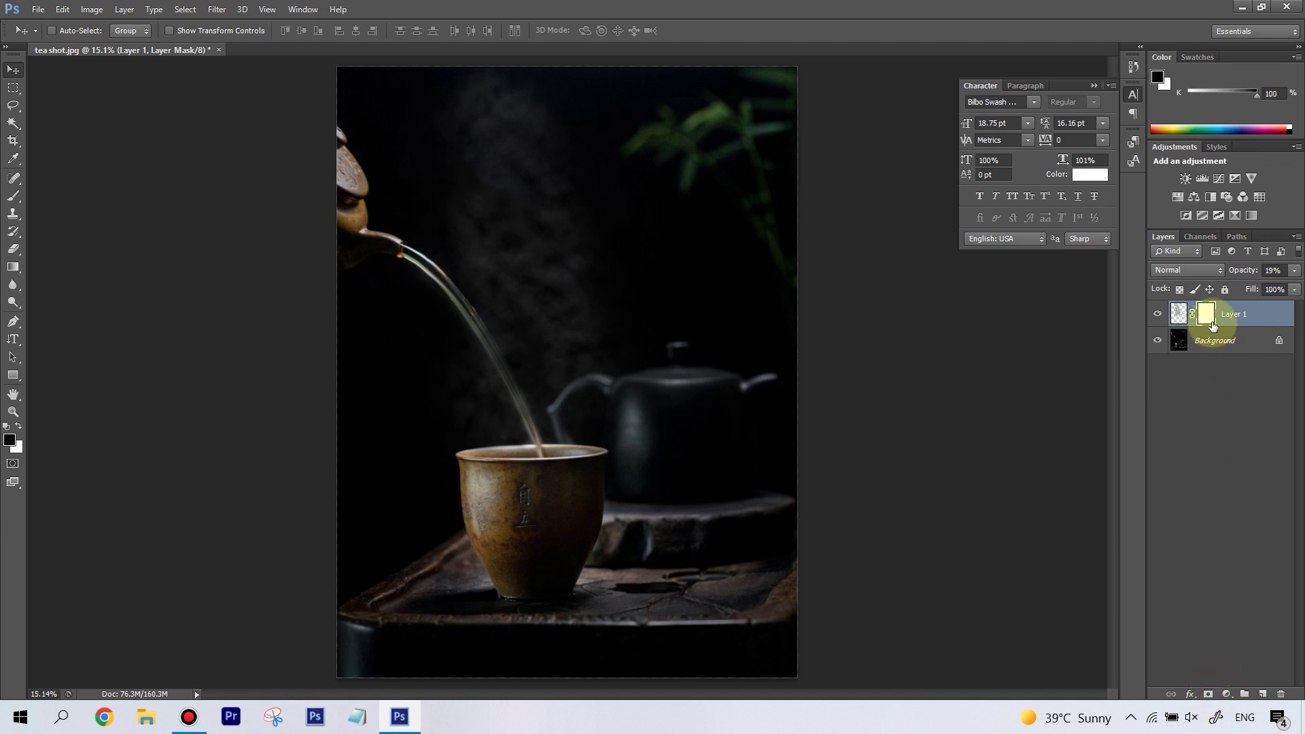
click(13, 197)
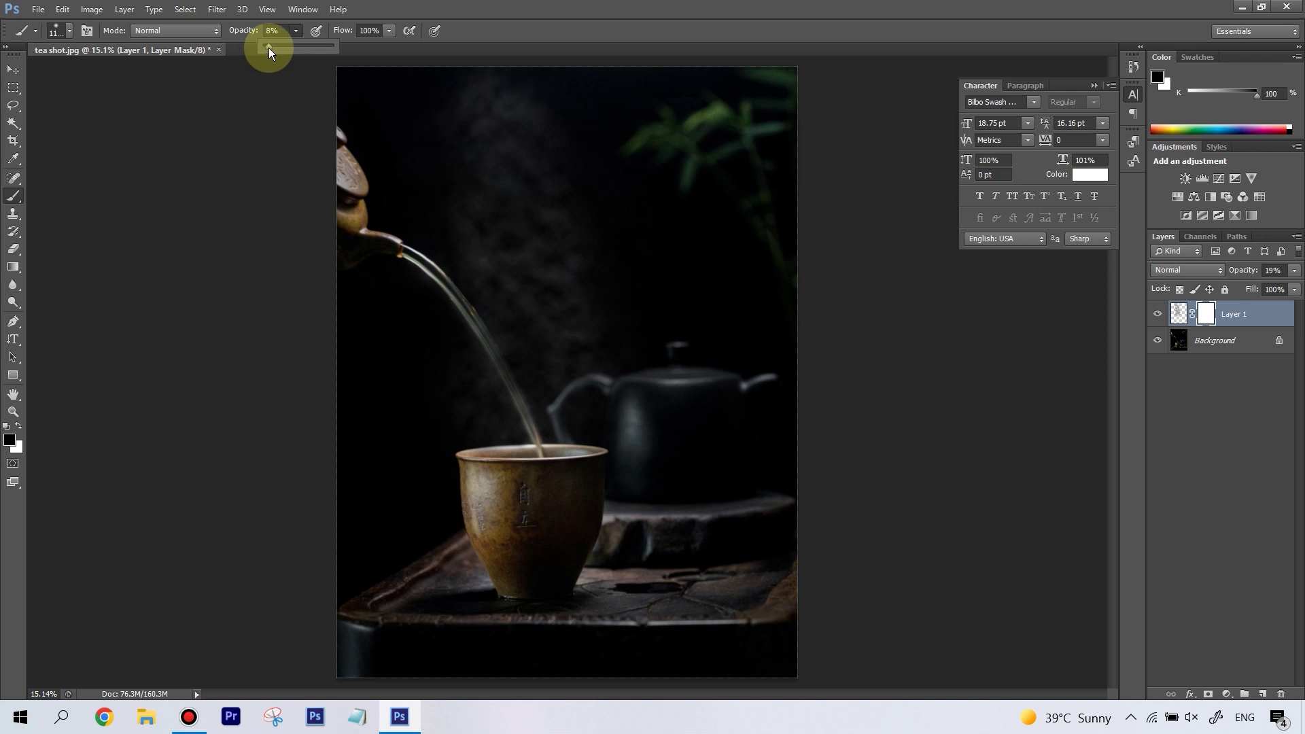
mouse_move(268, 47)
mouse_down()
mouse_move(336, 53)
mouse_move(265, 49)
mouse_up()
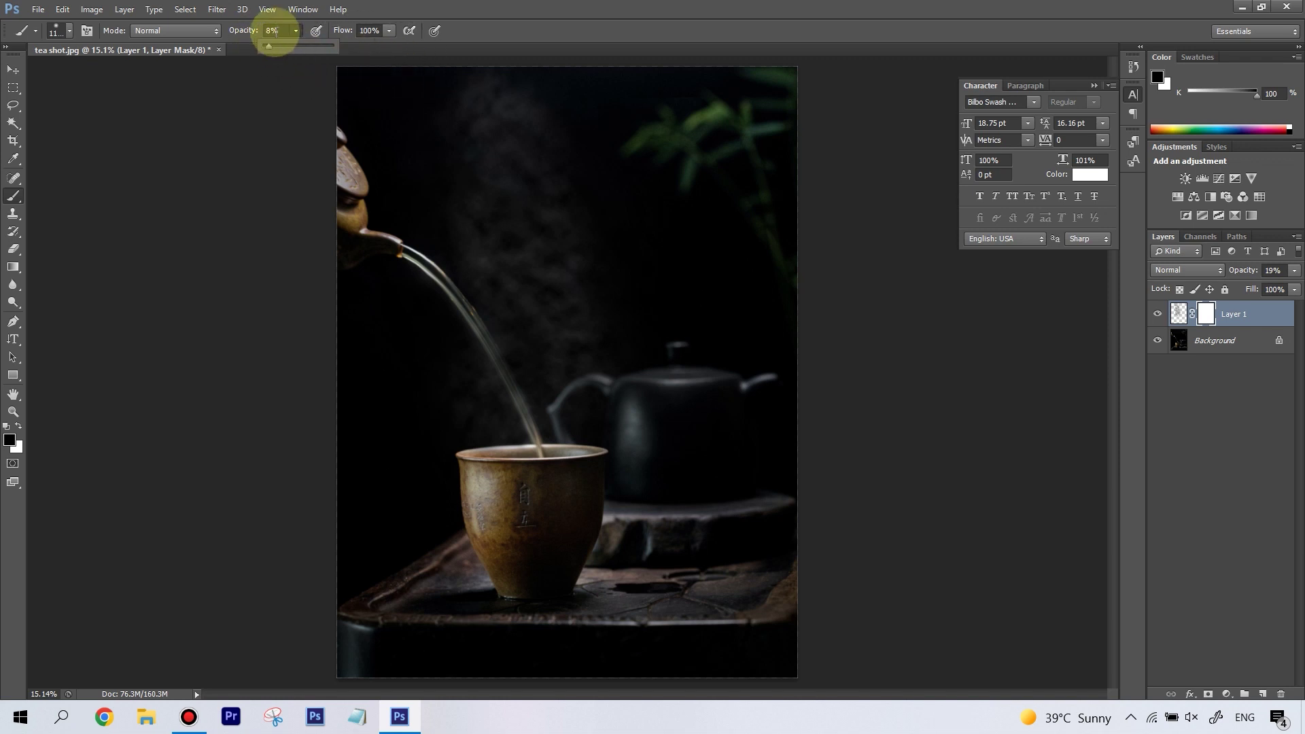
click(457, 47)
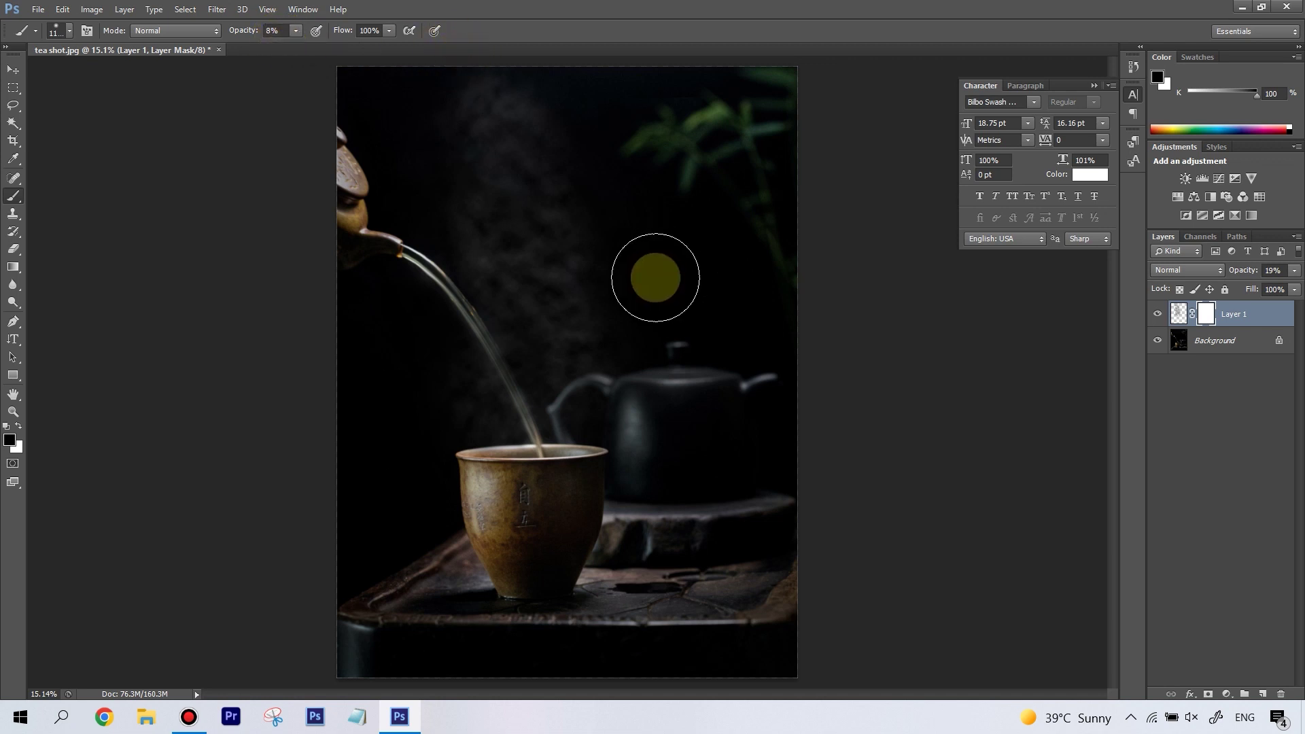
Step: With a larger black brush, paint on the mask to fade the steam's right side, upper part and area above the cup
key(bracketright)
key(bracketright)
key(bracketright)
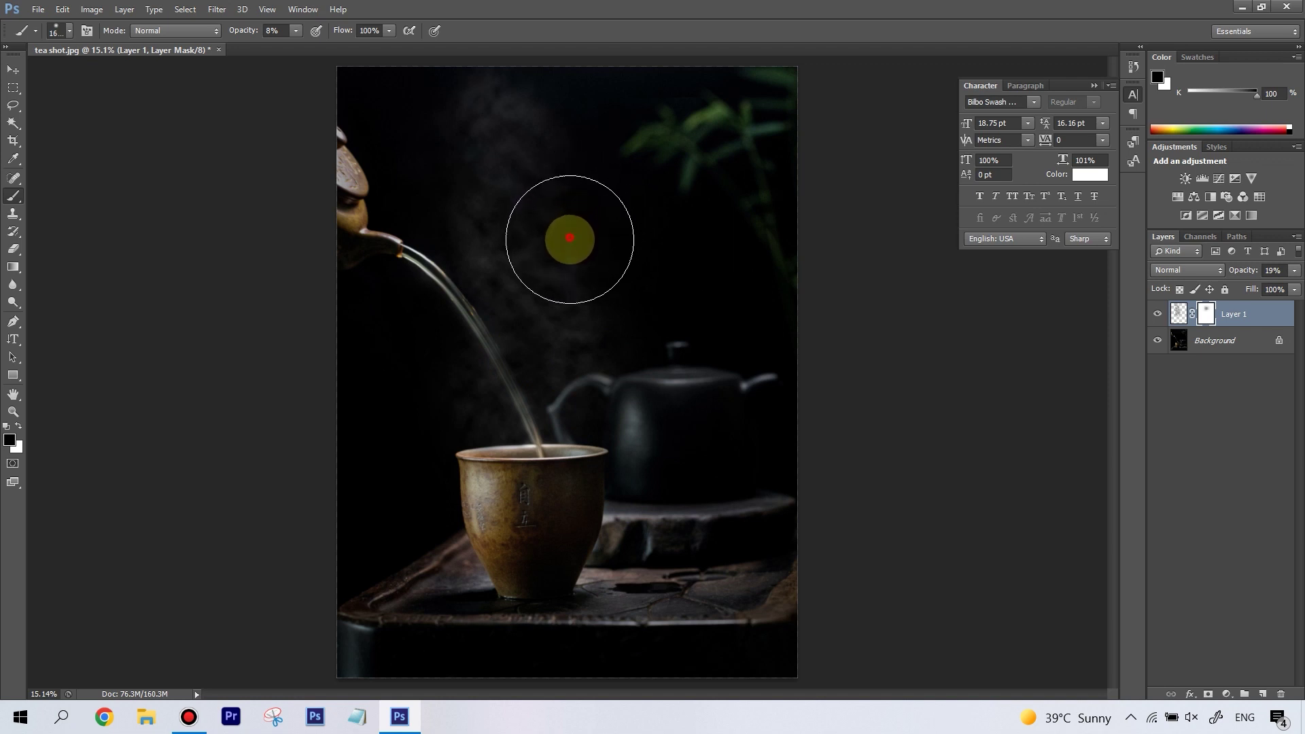
mouse_move(568, 241)
mouse_down()
mouse_move(617, 272)
mouse_move(661, 271)
mouse_move(672, 241)
mouse_move(576, 171)
mouse_move(612, 243)
mouse_move(647, 267)
mouse_up()
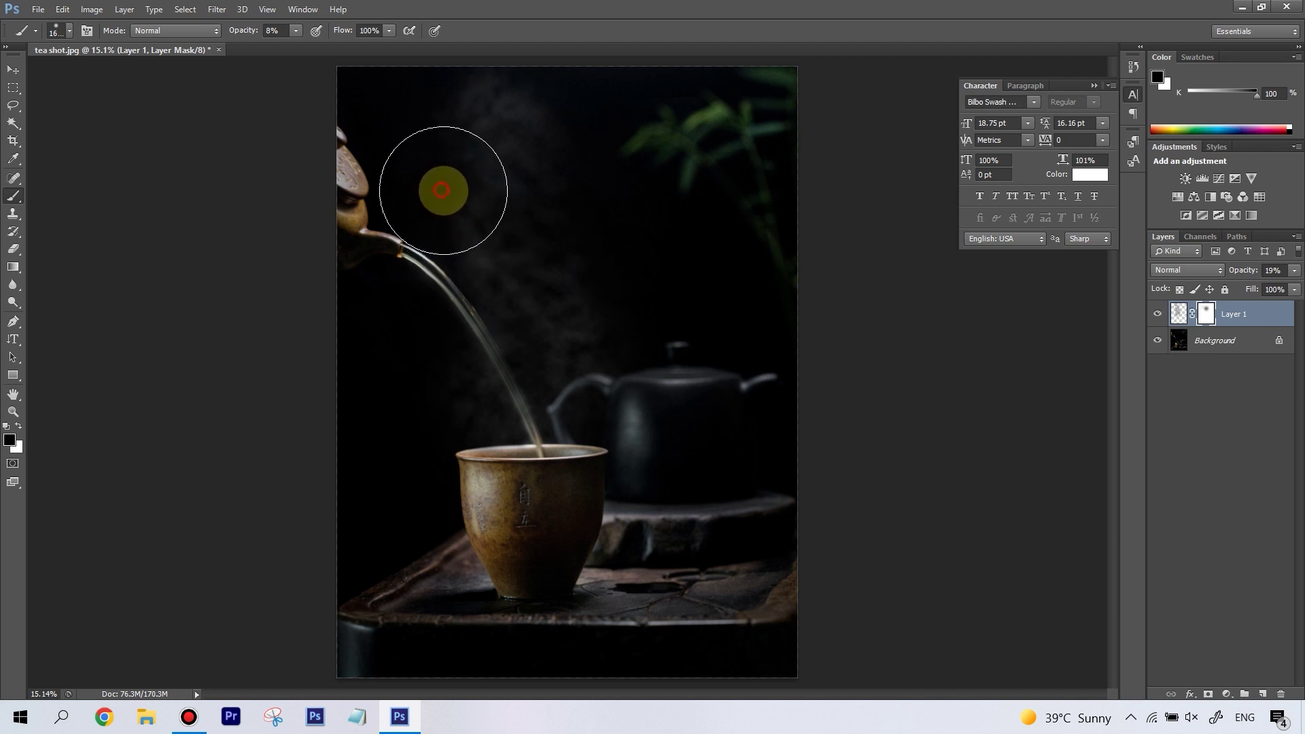
drag(441, 190, 505, 122)
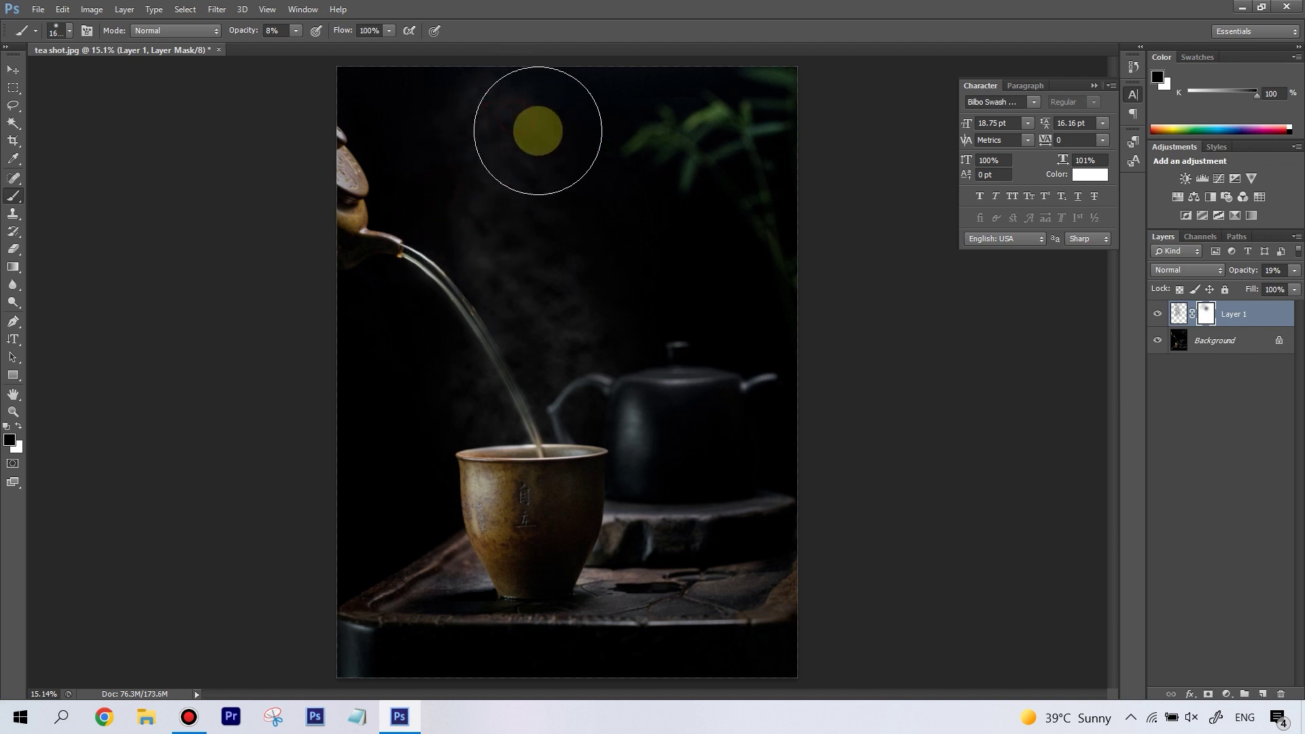
mouse_move(595, 292)
mouse_down()
mouse_move(529, 321)
mouse_move(467, 277)
mouse_move(708, 364)
mouse_move(623, 327)
mouse_move(882, 395)
mouse_up()
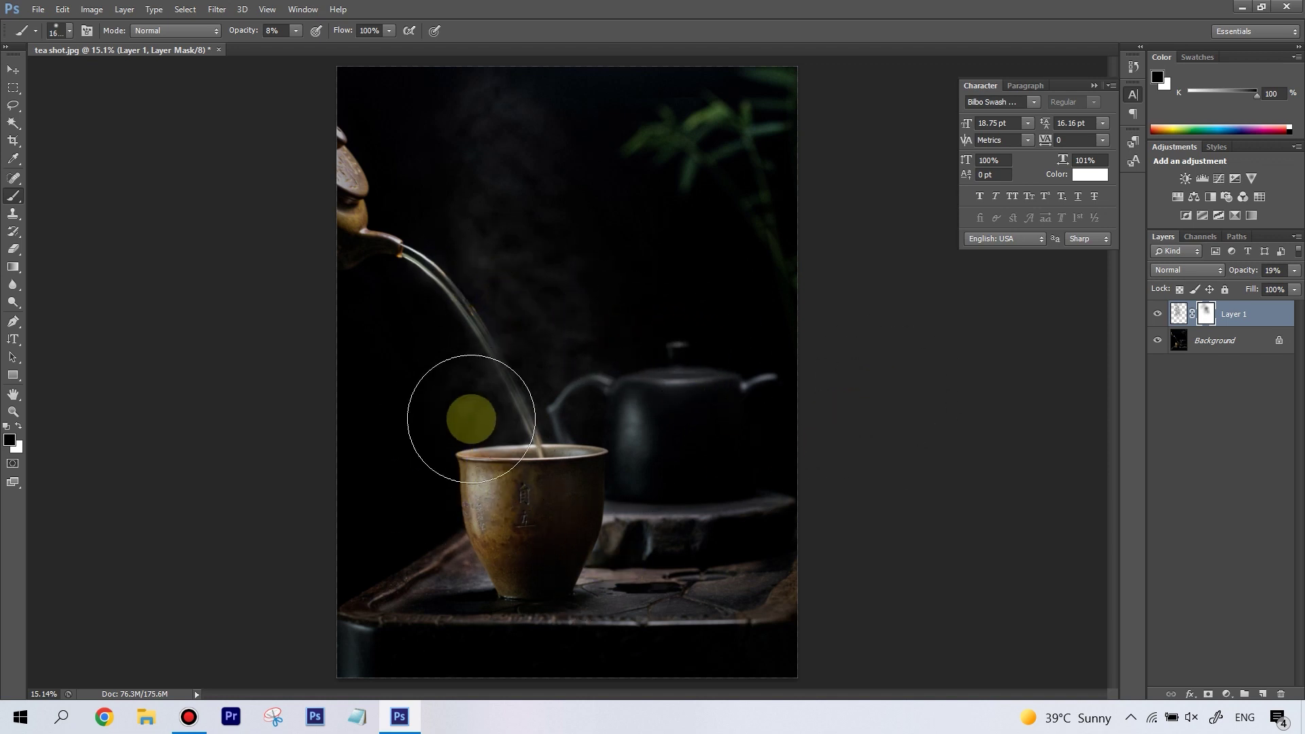
mouse_move(454, 415)
mouse_down()
mouse_move(358, 354)
mouse_move(468, 364)
mouse_move(432, 268)
mouse_move(529, 304)
mouse_move(604, 395)
mouse_move(650, 377)
mouse_move(554, 349)
mouse_move(574, 359)
mouse_move(577, 343)
mouse_move(648, 393)
mouse_move(589, 355)
mouse_move(576, 379)
mouse_move(575, 236)
mouse_move(577, 346)
mouse_move(585, 382)
mouse_move(601, 381)
mouse_move(567, 342)
mouse_up()
Step: Reduce the brush size and soften the steam along the tea stream and through its middle on the mask
key(bracketleft)
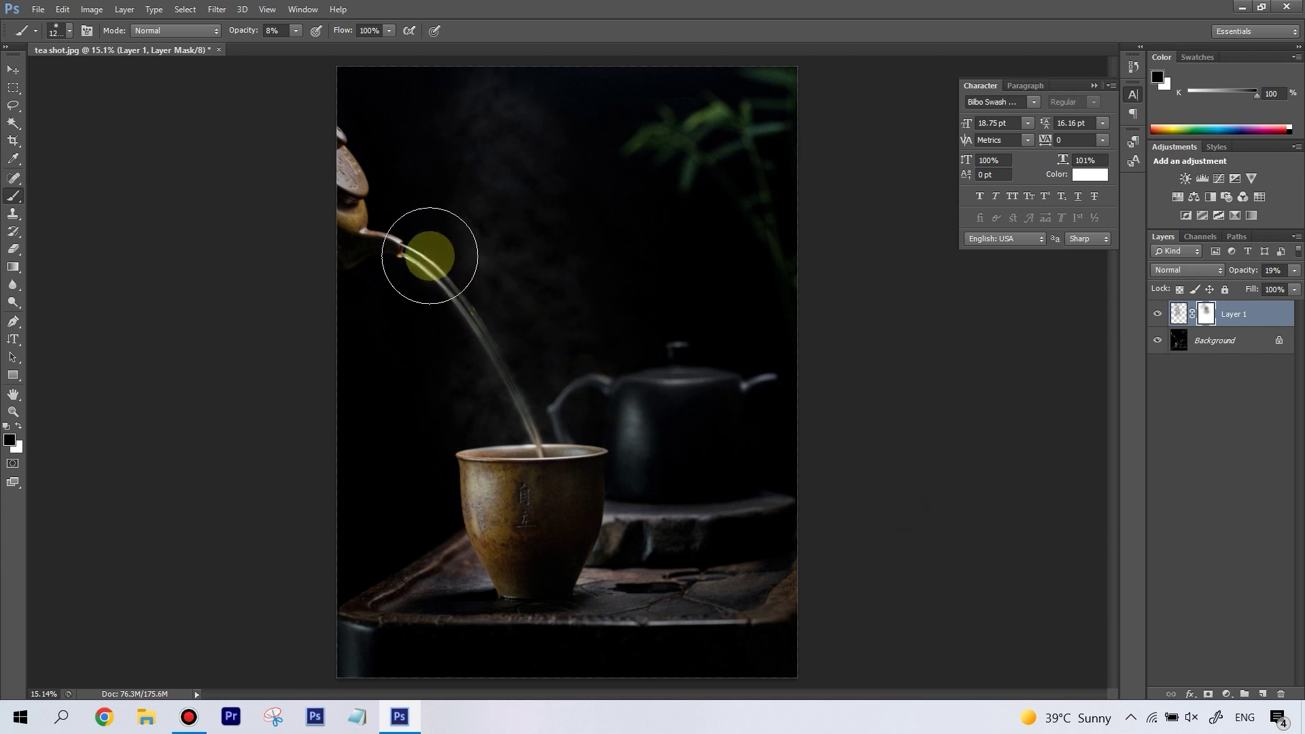
mouse_move(430, 256)
mouse_down()
mouse_move(688, 361)
mouse_move(647, 251)
mouse_move(466, 282)
mouse_move(971, 312)
mouse_move(603, 272)
mouse_move(369, 208)
mouse_move(601, 322)
mouse_move(593, 333)
mouse_up()
mouse_move(475, 216)
mouse_down()
mouse_move(448, 195)
mouse_move(447, 216)
mouse_move(504, 201)
mouse_move(486, 195)
mouse_move(720, 252)
mouse_move(603, 227)
mouse_move(542, 280)
mouse_move(1049, 315)
mouse_move(779, 485)
mouse_move(513, 321)
mouse_move(632, 346)
mouse_move(612, 238)
mouse_move(544, 305)
mouse_move(722, 376)
mouse_move(671, 376)
mouse_move(533, 225)
mouse_move(509, 243)
mouse_move(534, 185)
mouse_move(3, 418)
mouse_up()
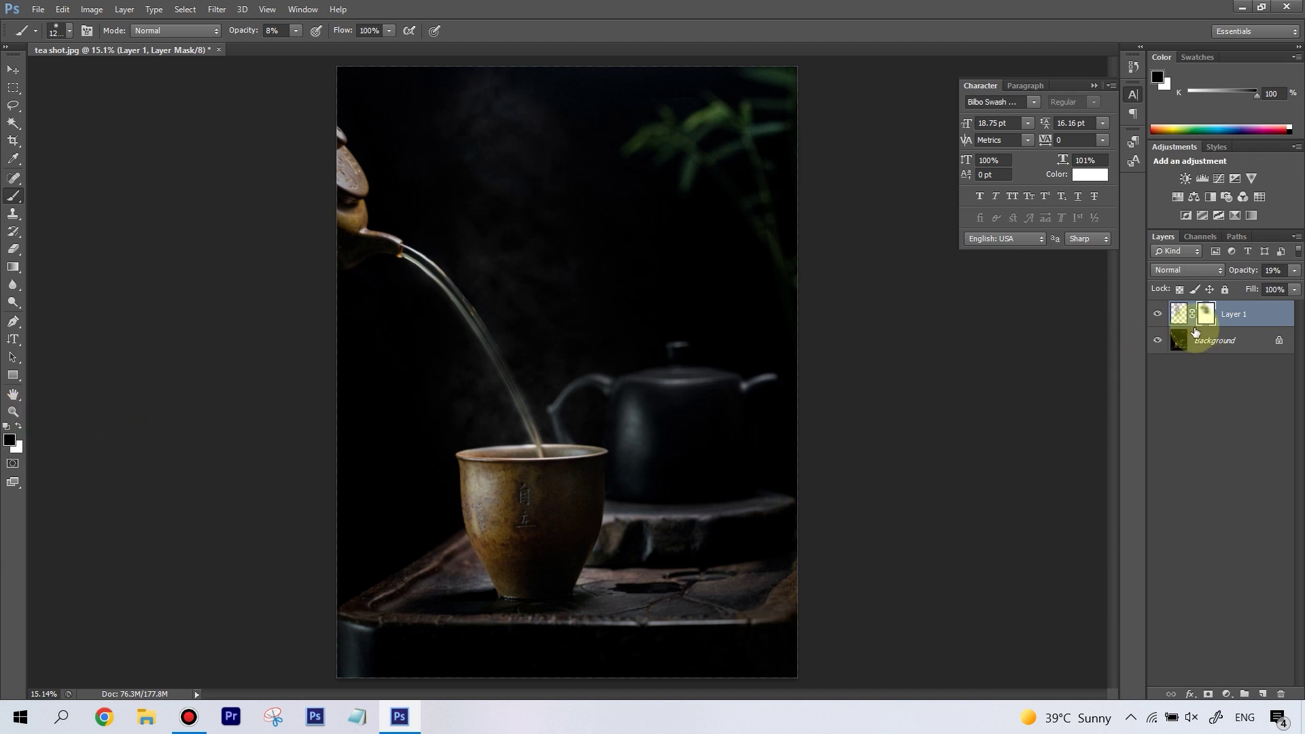
Step: Set the foreground colour to white and paint on the mask to restore some of the steam above the cup
click(10, 440)
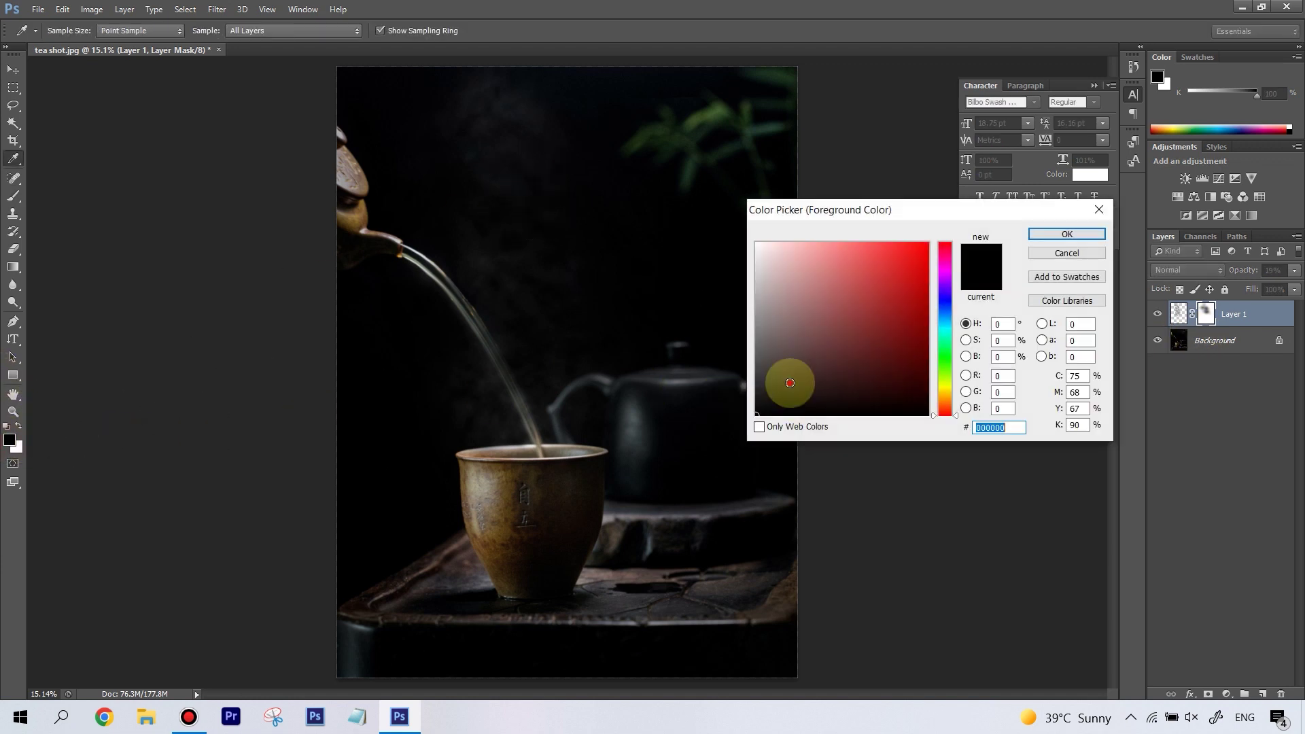
drag(787, 379, 688, 184)
click(1068, 233)
mouse_move(495, 174)
mouse_down()
mouse_move(495, 204)
mouse_move(585, 195)
mouse_move(618, 239)
mouse_move(577, 186)
mouse_move(1255, 342)
mouse_move(612, 274)
mouse_move(711, 546)
mouse_up()
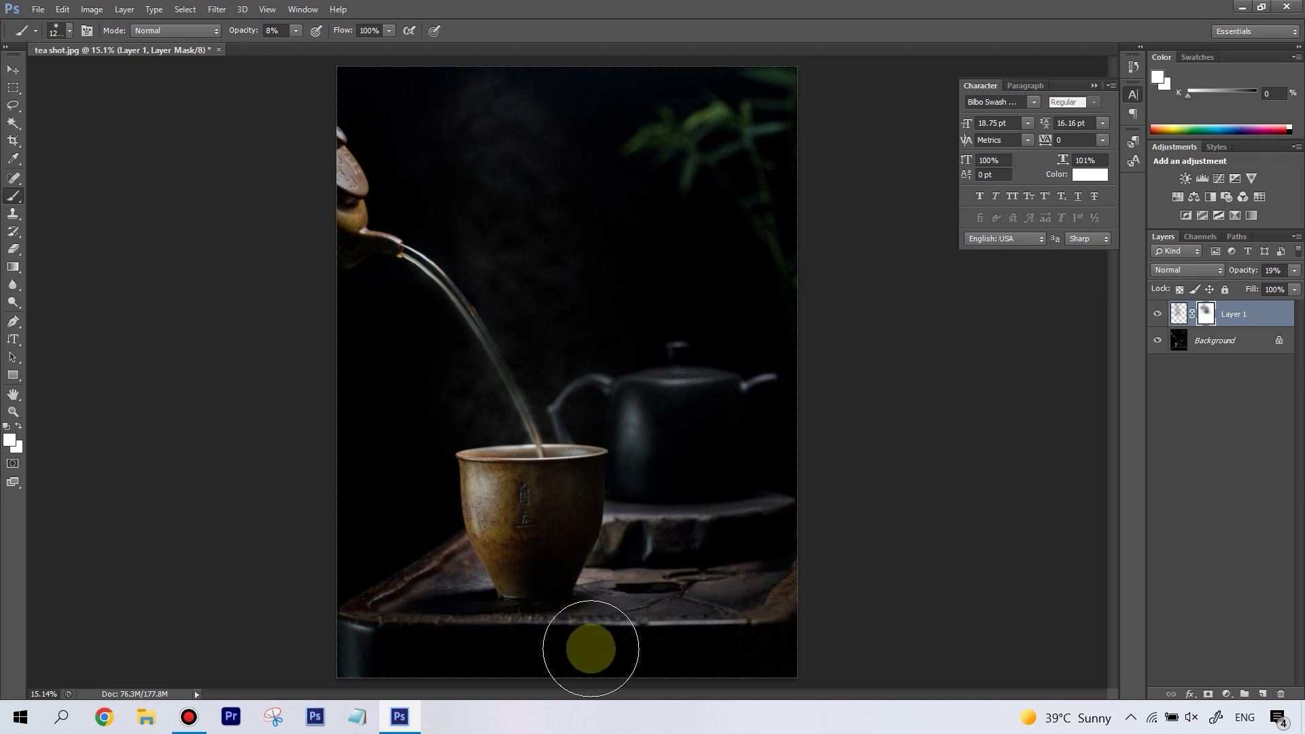
Step: Set the foreground colour back to black for further mask painting
click(15, 442)
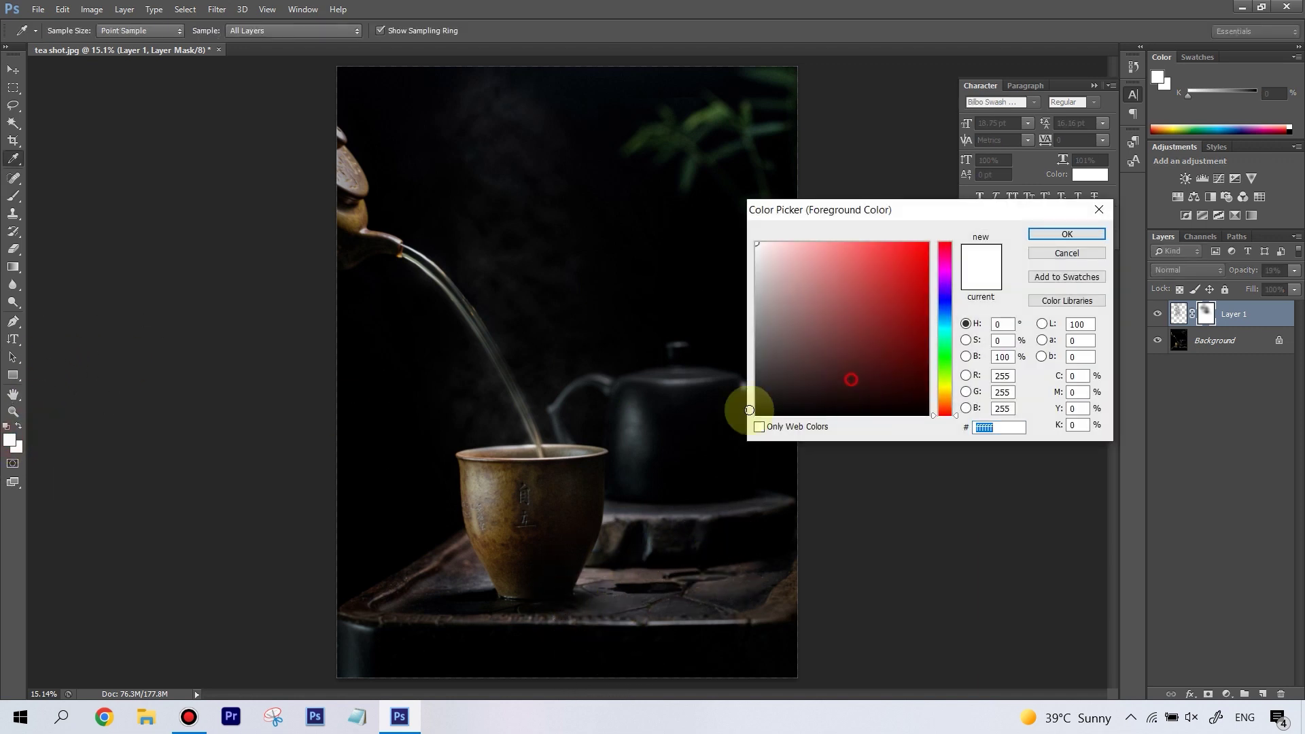
click(756, 414)
click(1068, 234)
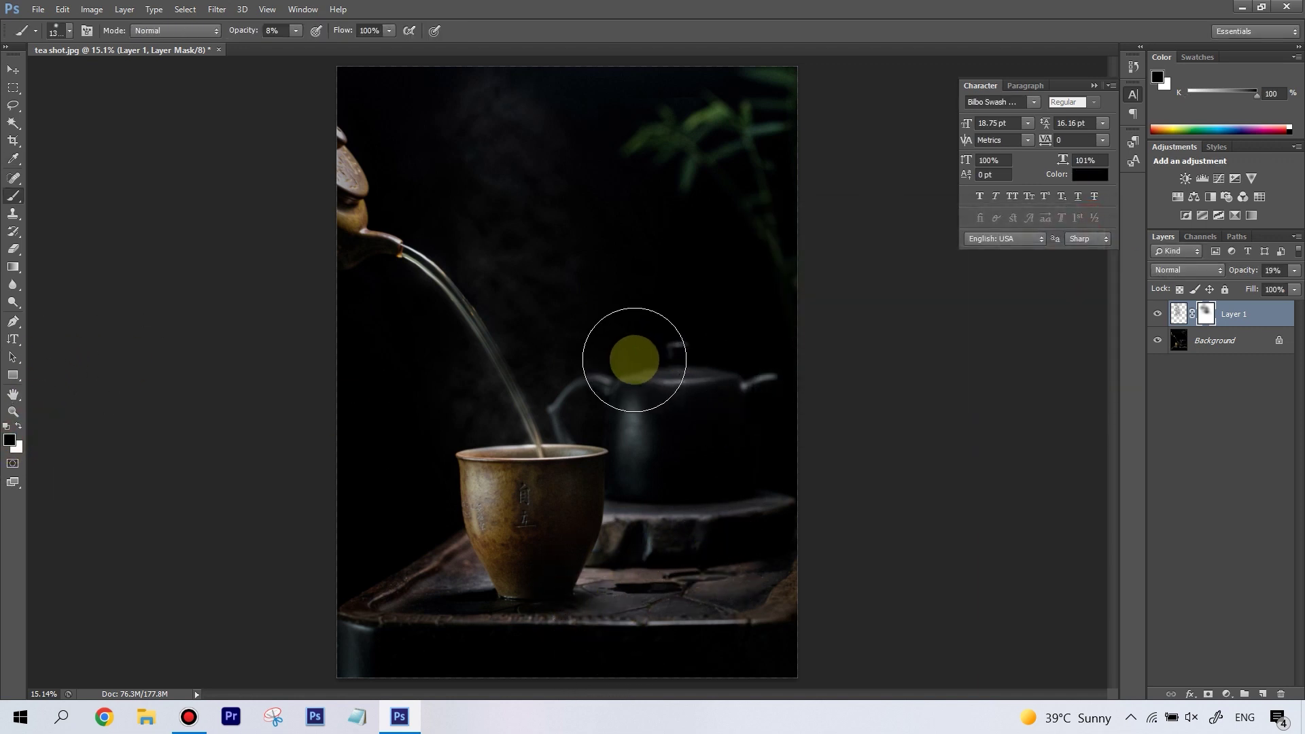
Step: Enlarge the brush and paint black on the mask to soften the steam right of the tea stream and near the teapot spout
key(bracketright)
key(bracketright)
key(bracketright)
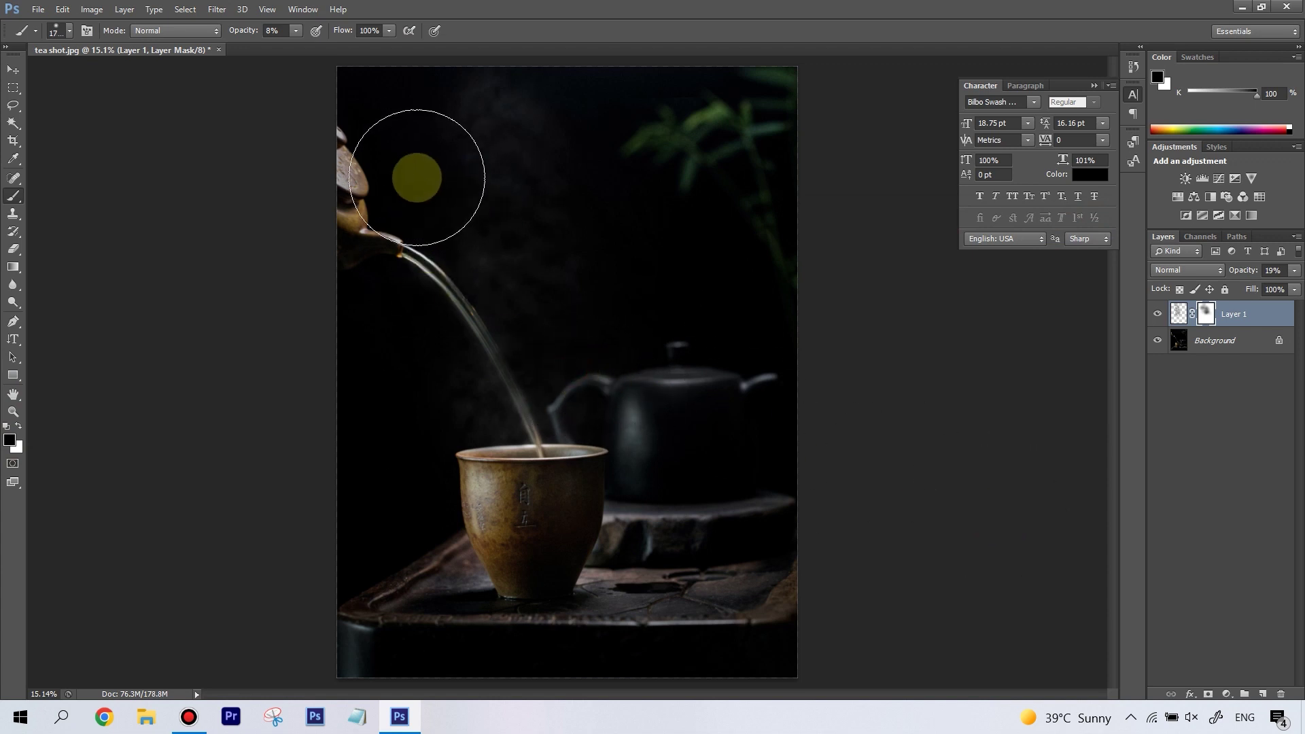
click(592, 301)
click(577, 224)
click(571, 218)
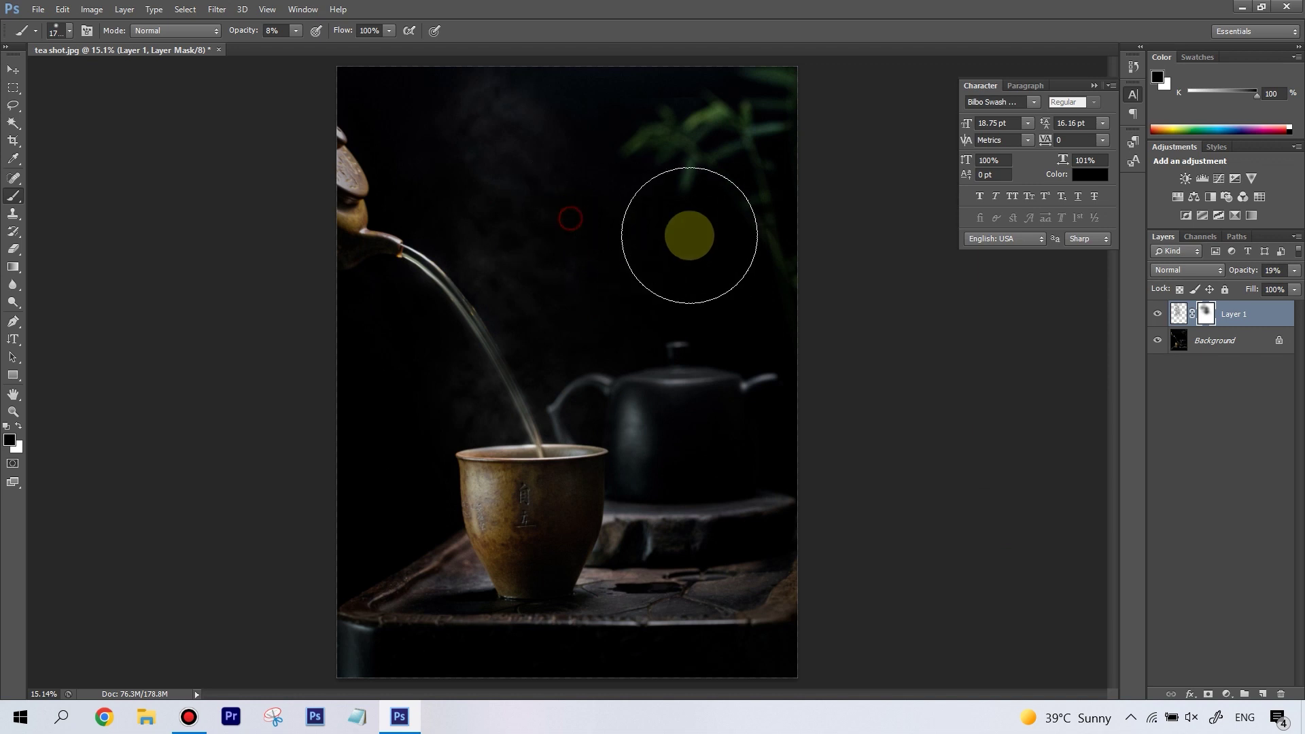
click(577, 283)
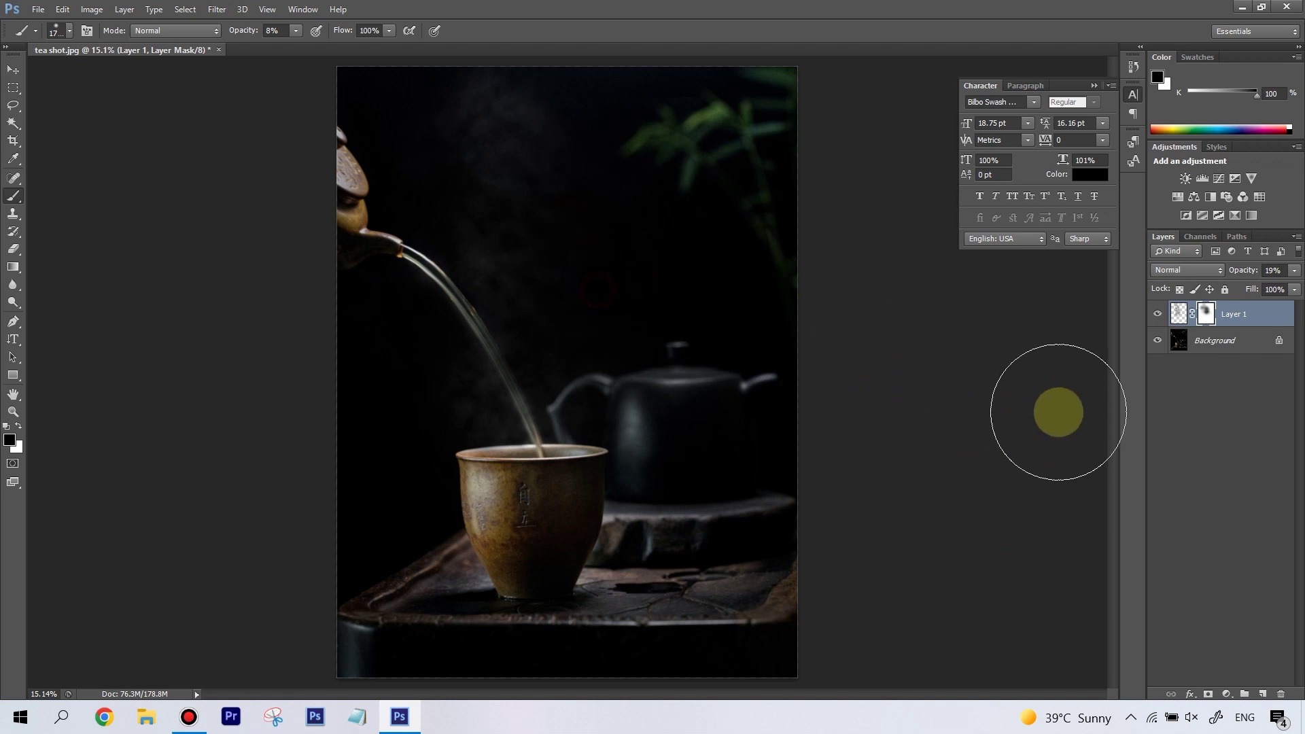
click(595, 198)
click(633, 163)
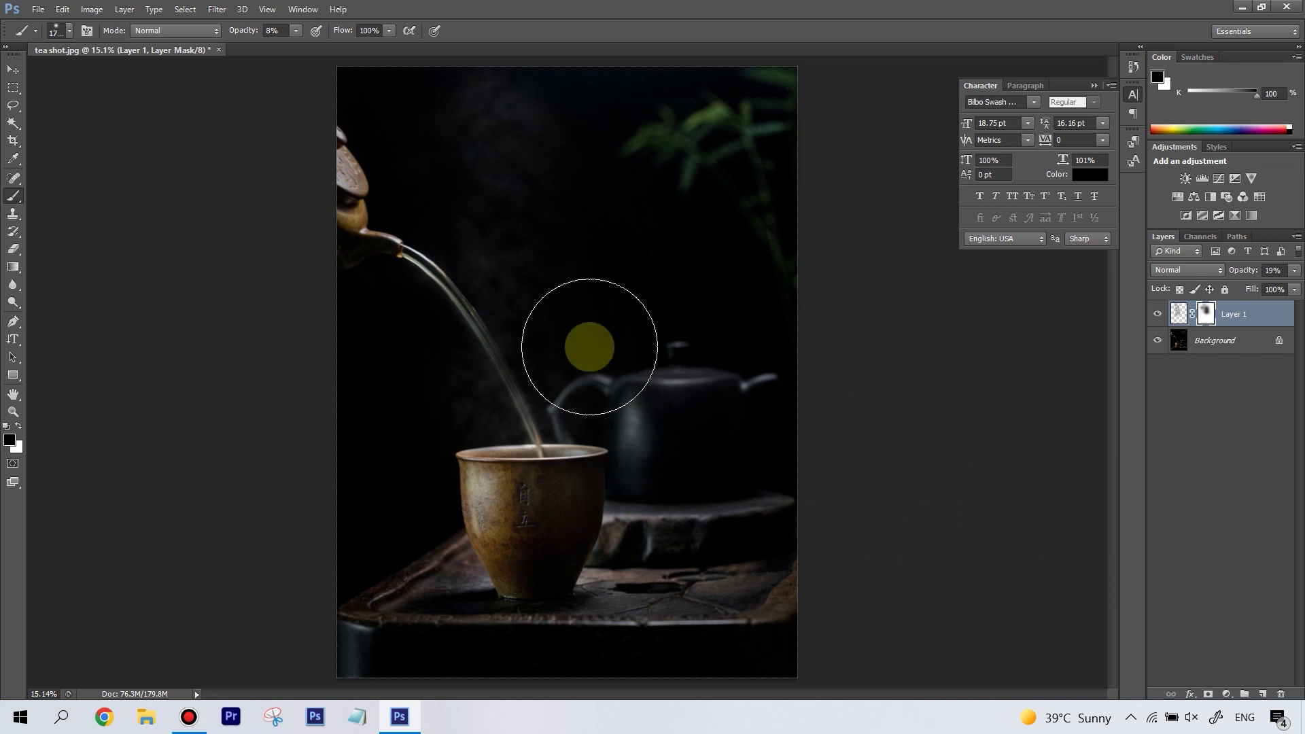
click(589, 347)
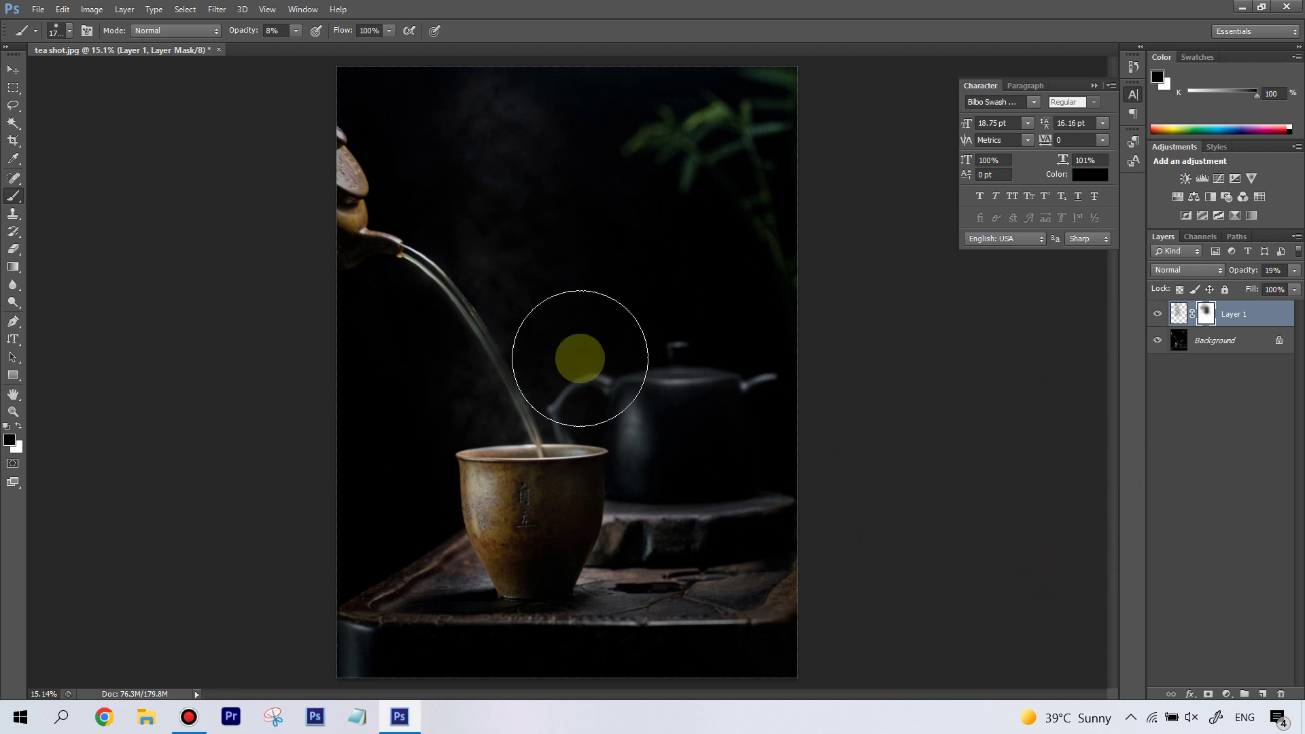
click(470, 186)
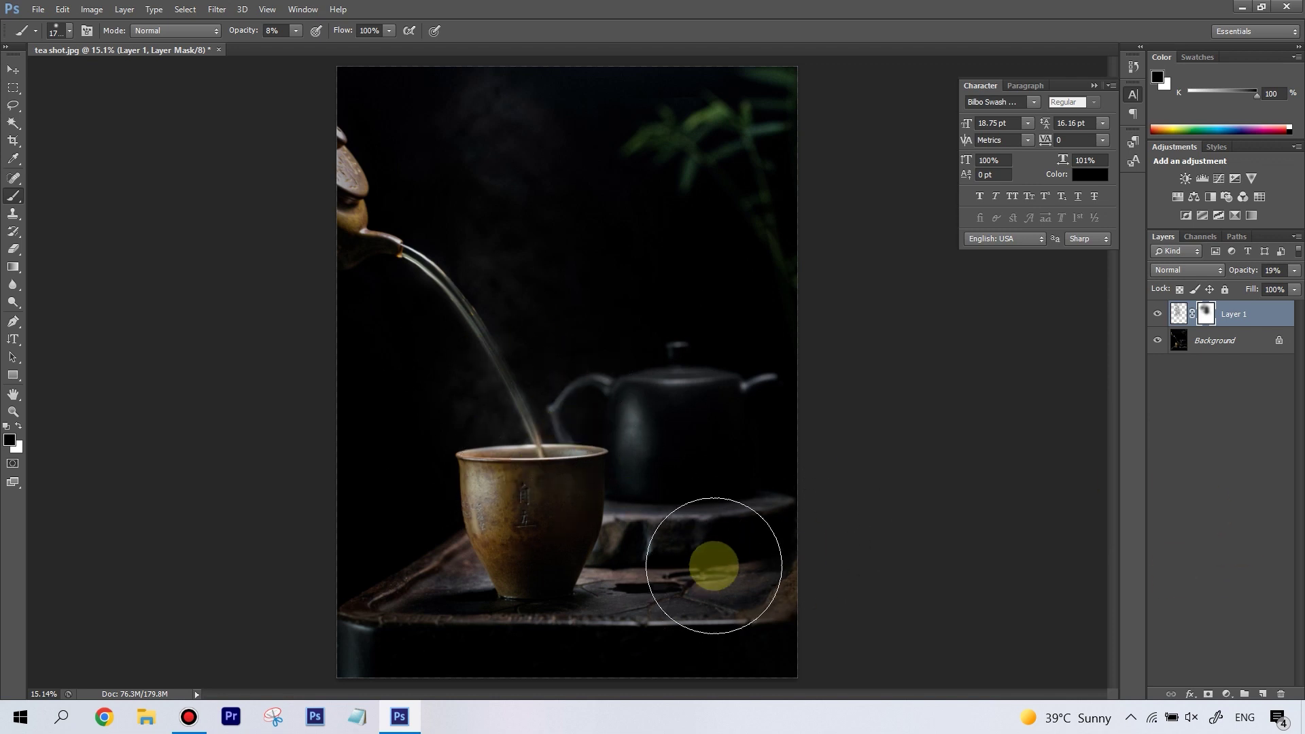
Step: With a smaller black brush at 100% opacity, paint on the mask to hide the steam over the cup and the area beside it
key(ctrl+plus)
key(ctrl+plus)
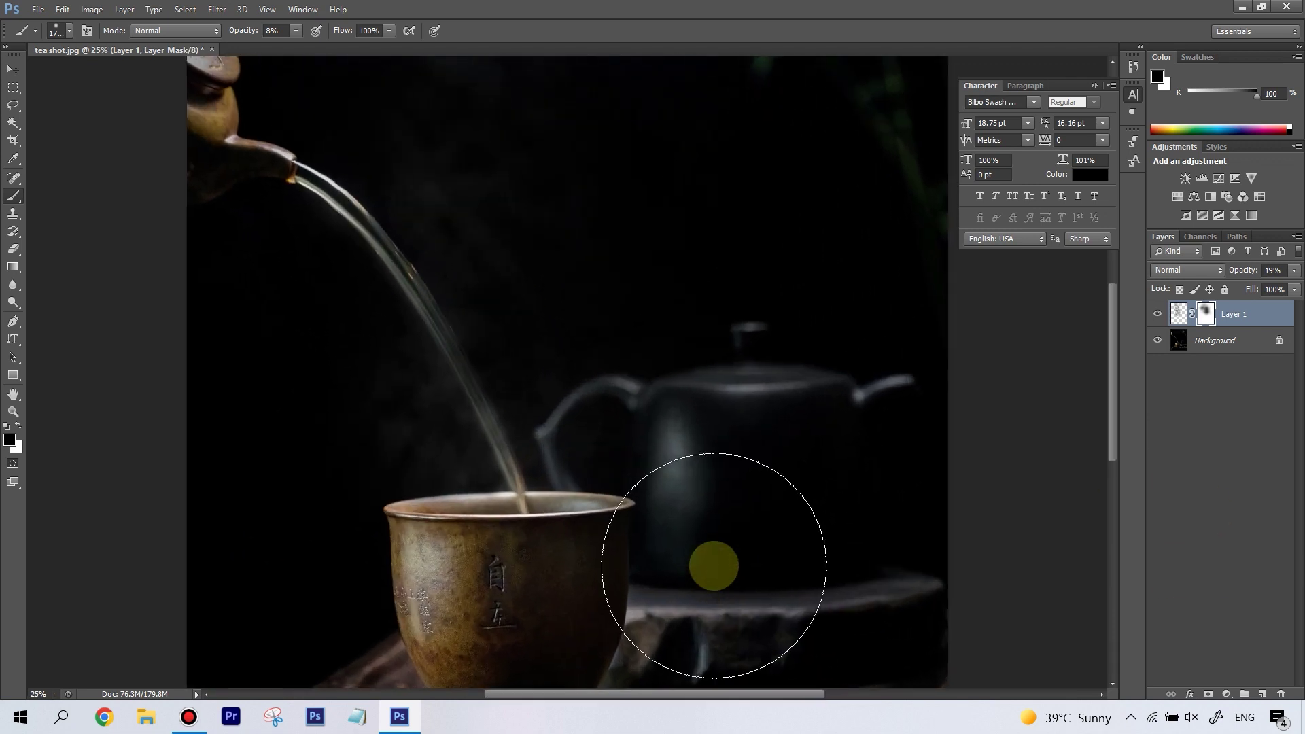
drag(1111, 436, 1103, 477)
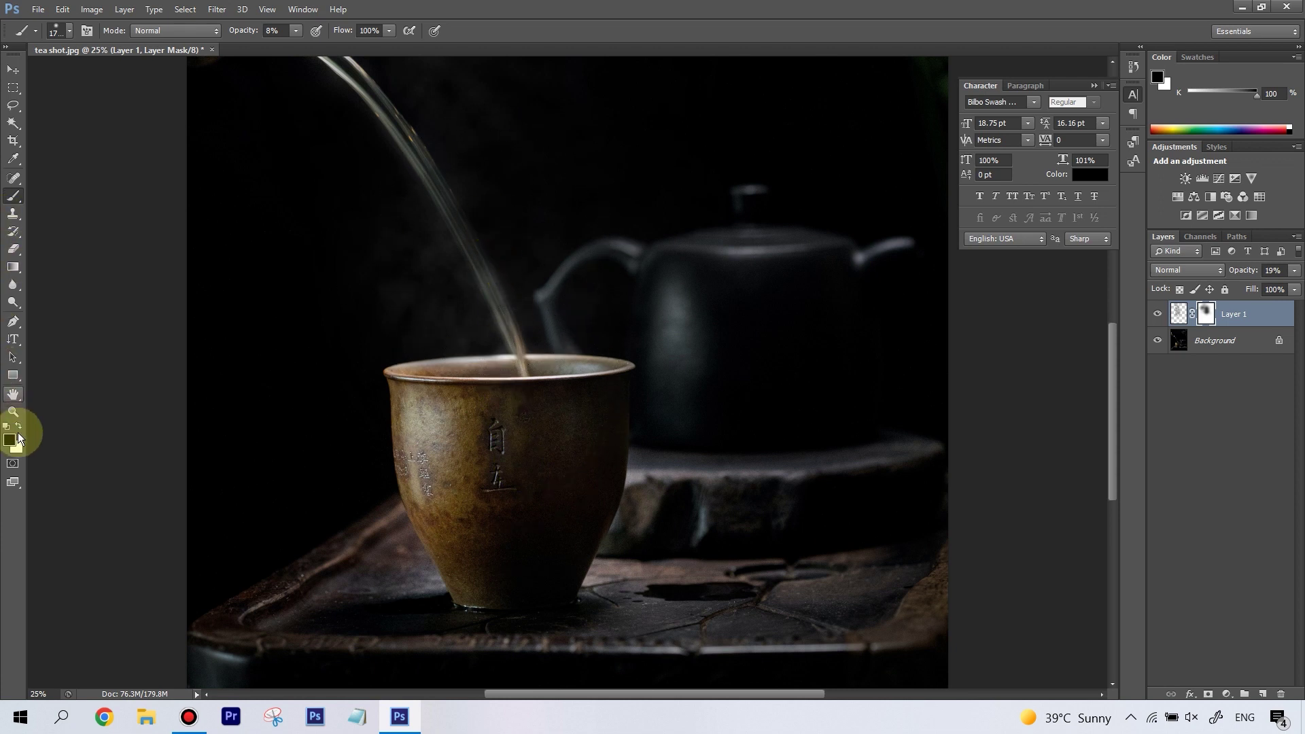
drag(500, 481, 528, 479)
key(bracketleft)
key(bracketleft)
key(bracketleft)
key(bracketleft)
key(bracketleft)
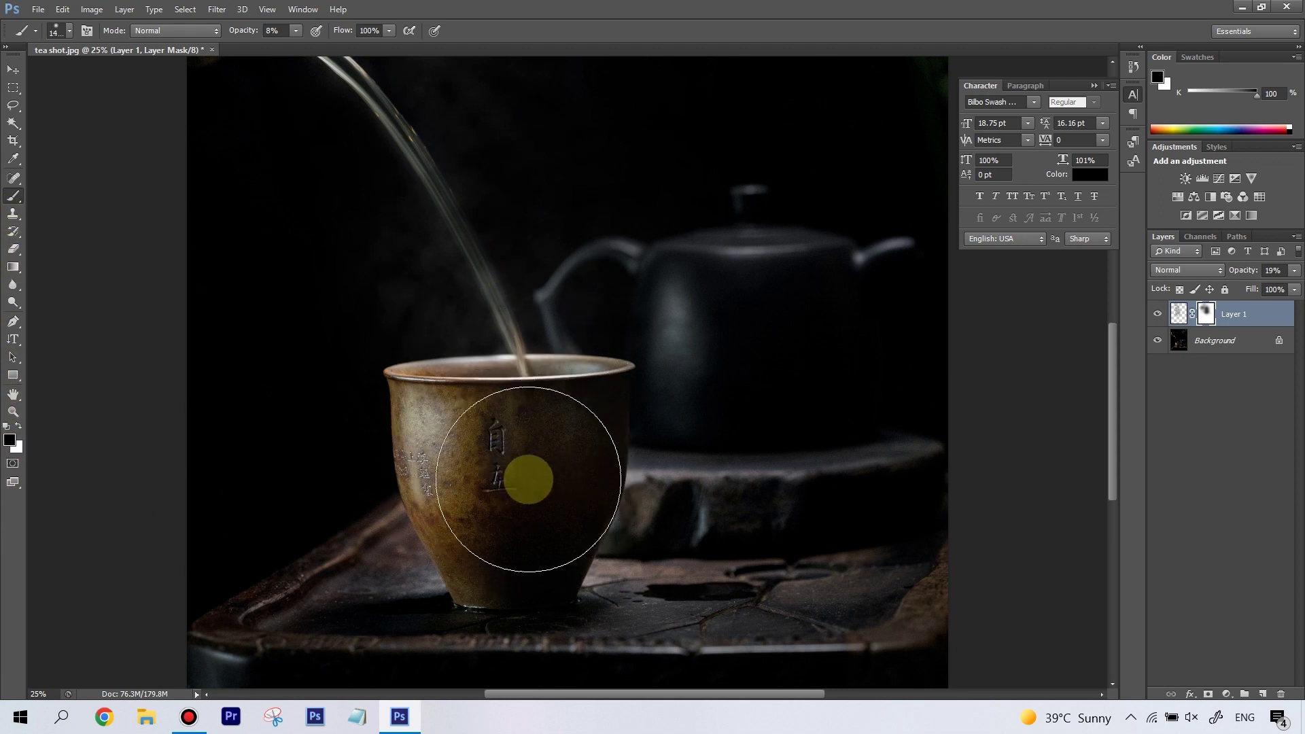
drag(299, 33, 379, 50)
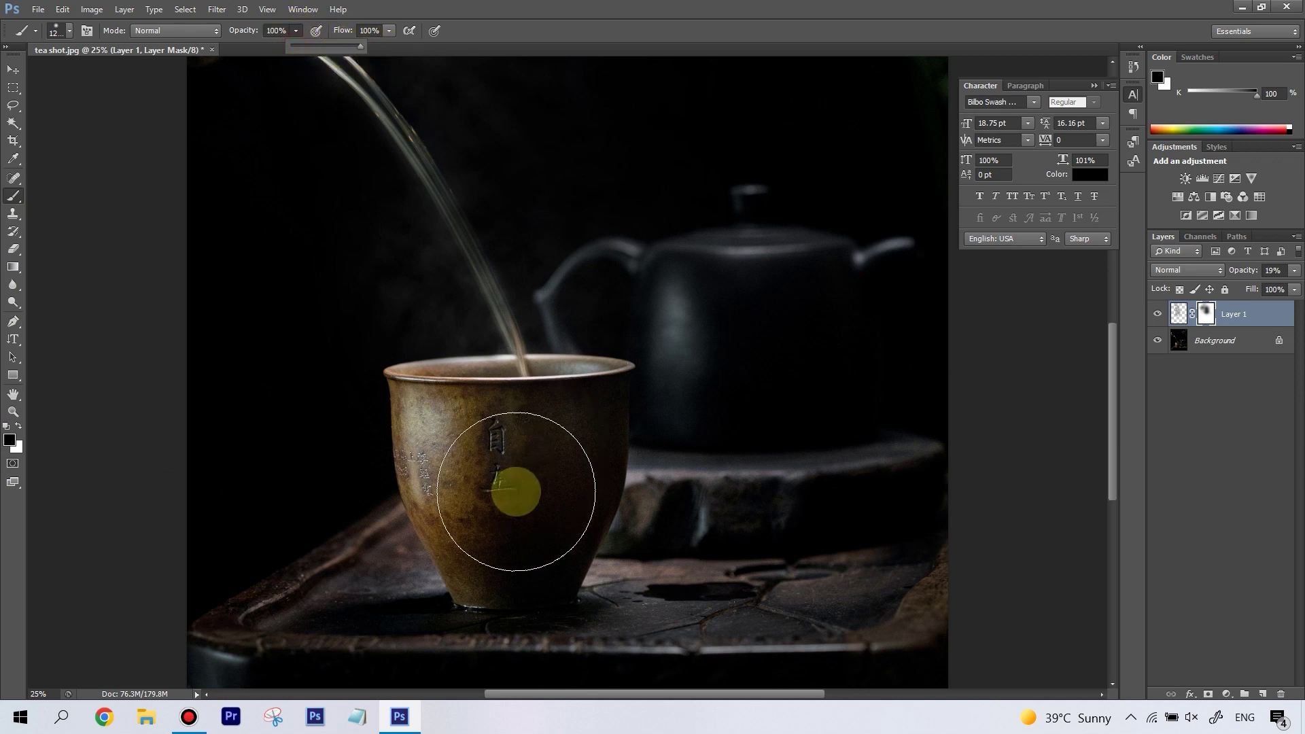
key(bracketleft)
key(bracketleft)
drag(516, 492, 442, 455)
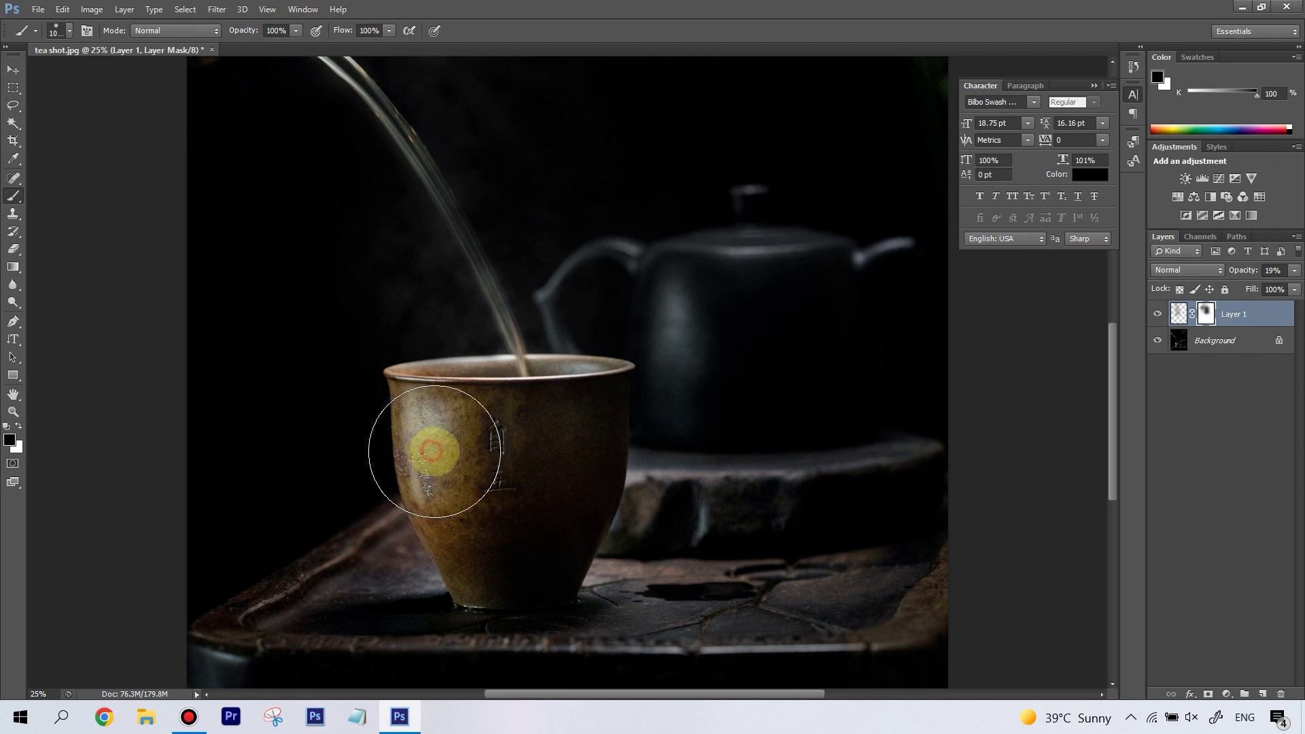
drag(435, 452, 635, 452)
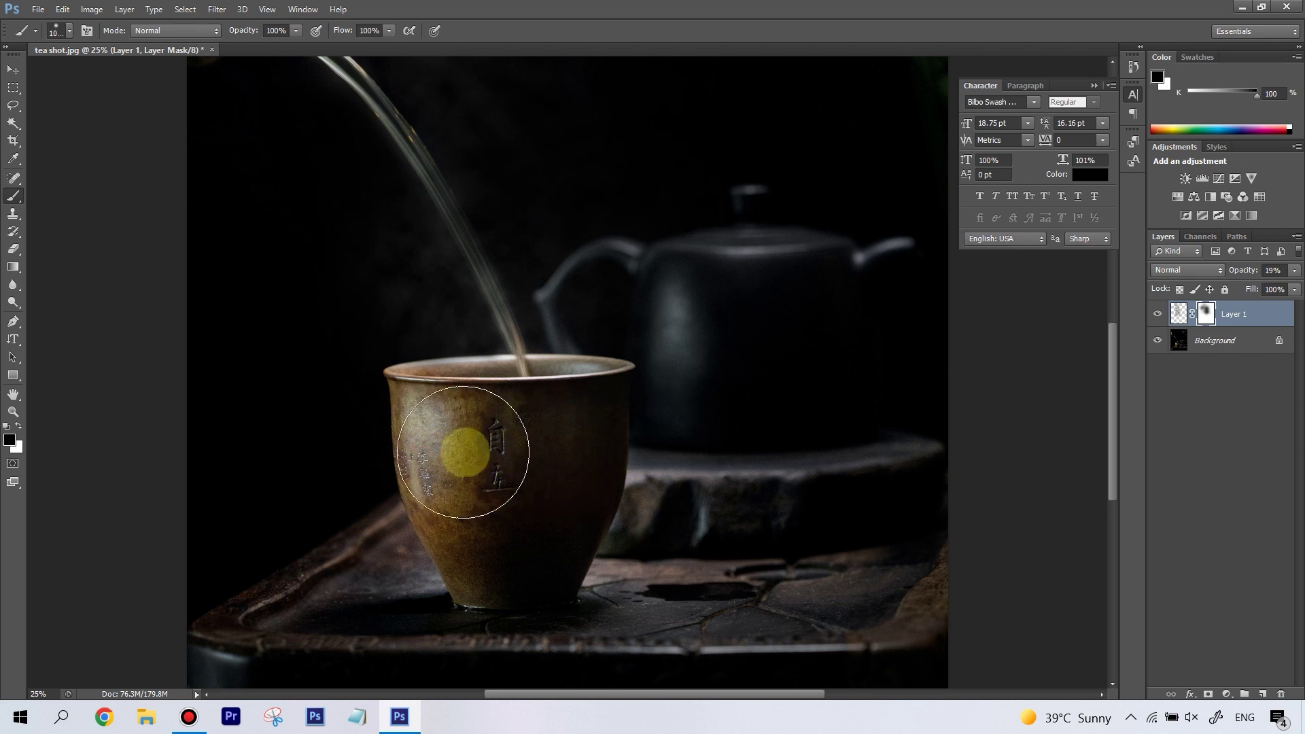
mouse_move(465, 452)
mouse_down()
mouse_move(385, 448)
mouse_move(341, 464)
mouse_move(374, 521)
mouse_move(498, 540)
mouse_move(676, 445)
mouse_move(422, 460)
mouse_move(422, 511)
mouse_move(527, 558)
mouse_move(612, 501)
mouse_move(526, 477)
mouse_move(237, 469)
mouse_move(755, 511)
mouse_move(517, 486)
mouse_move(509, 473)
mouse_move(551, 467)
mouse_move(551, 353)
mouse_move(753, 492)
mouse_move(834, 455)
mouse_up()
Step: Toggle the visibility of Layer 1 off and on to compare the photo with and without the steam
key(ctrl+minus)
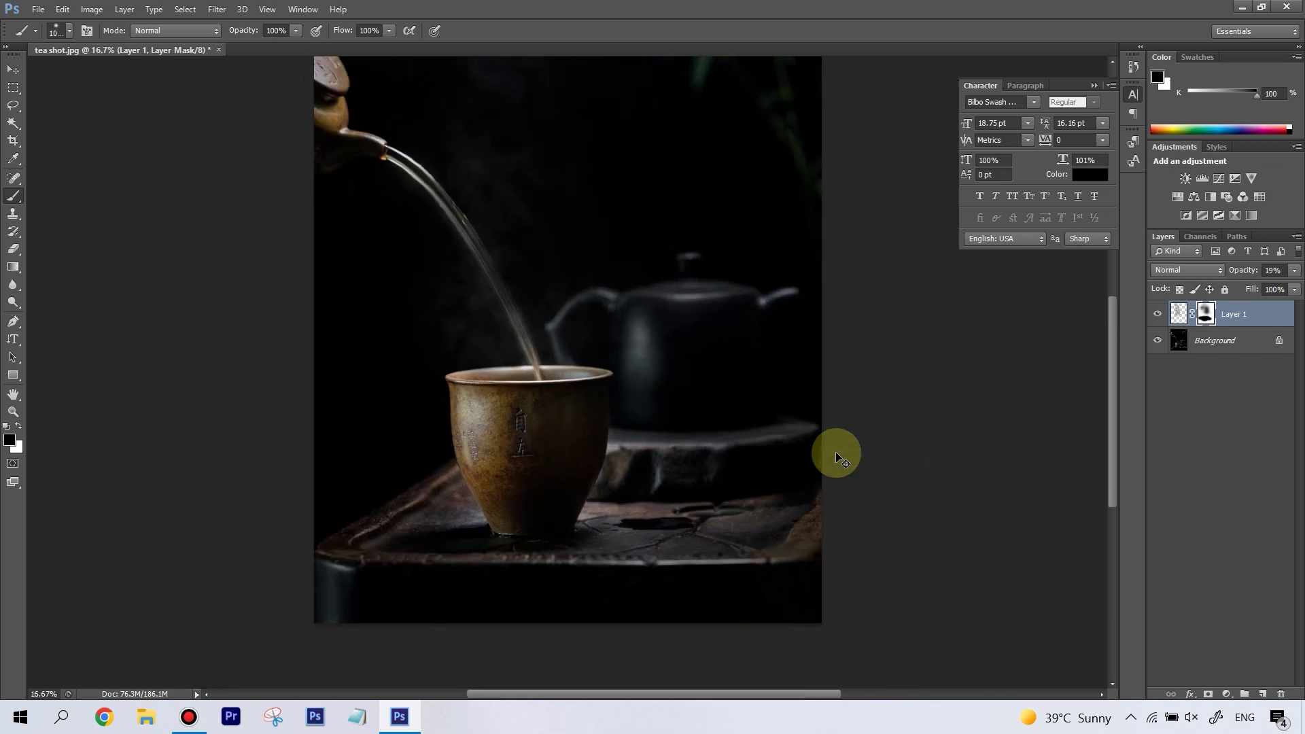
key(ctrl+minus)
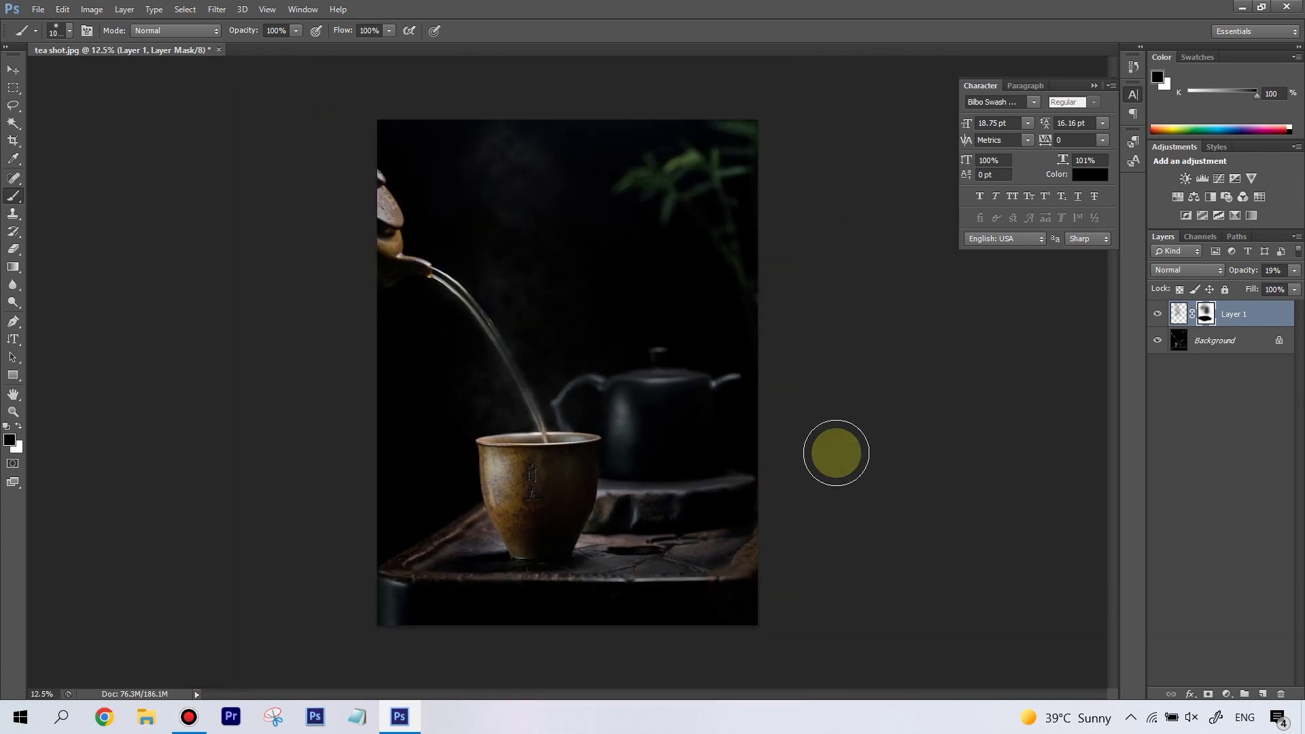
key(ctrl+plus)
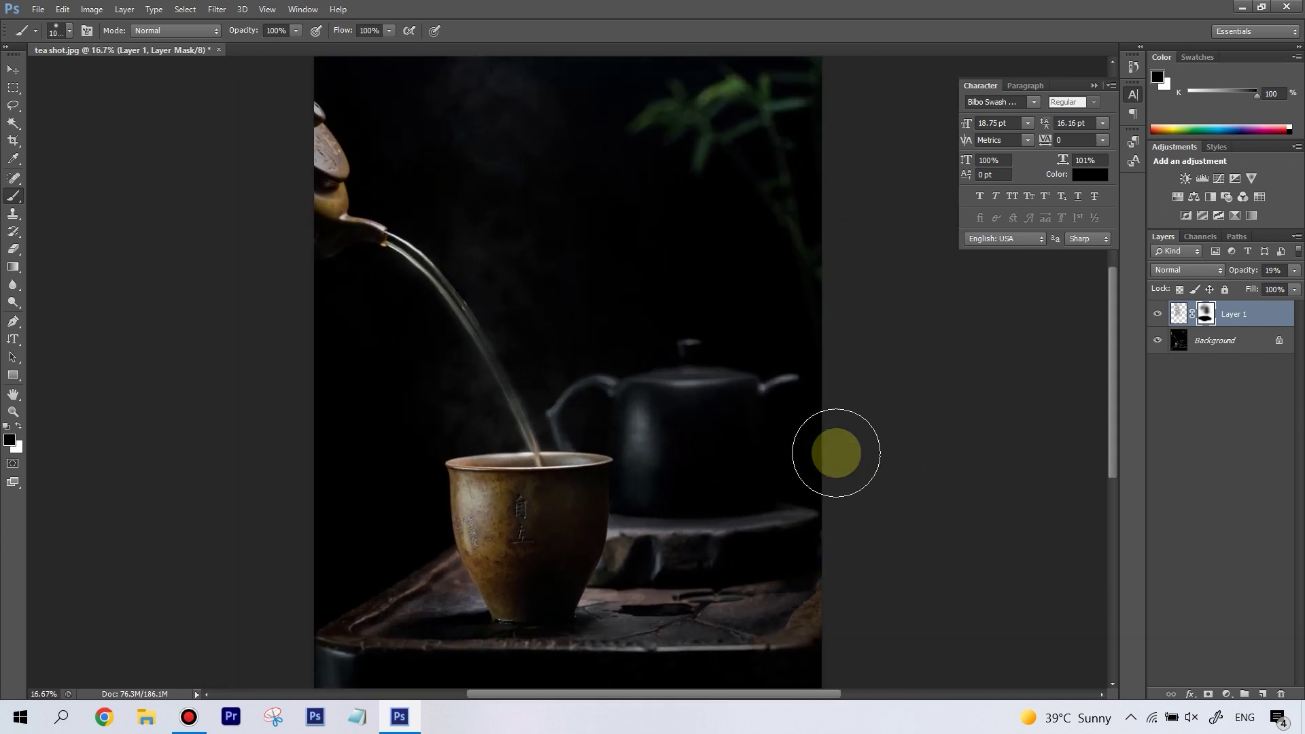
click(1158, 314)
click(1157, 315)
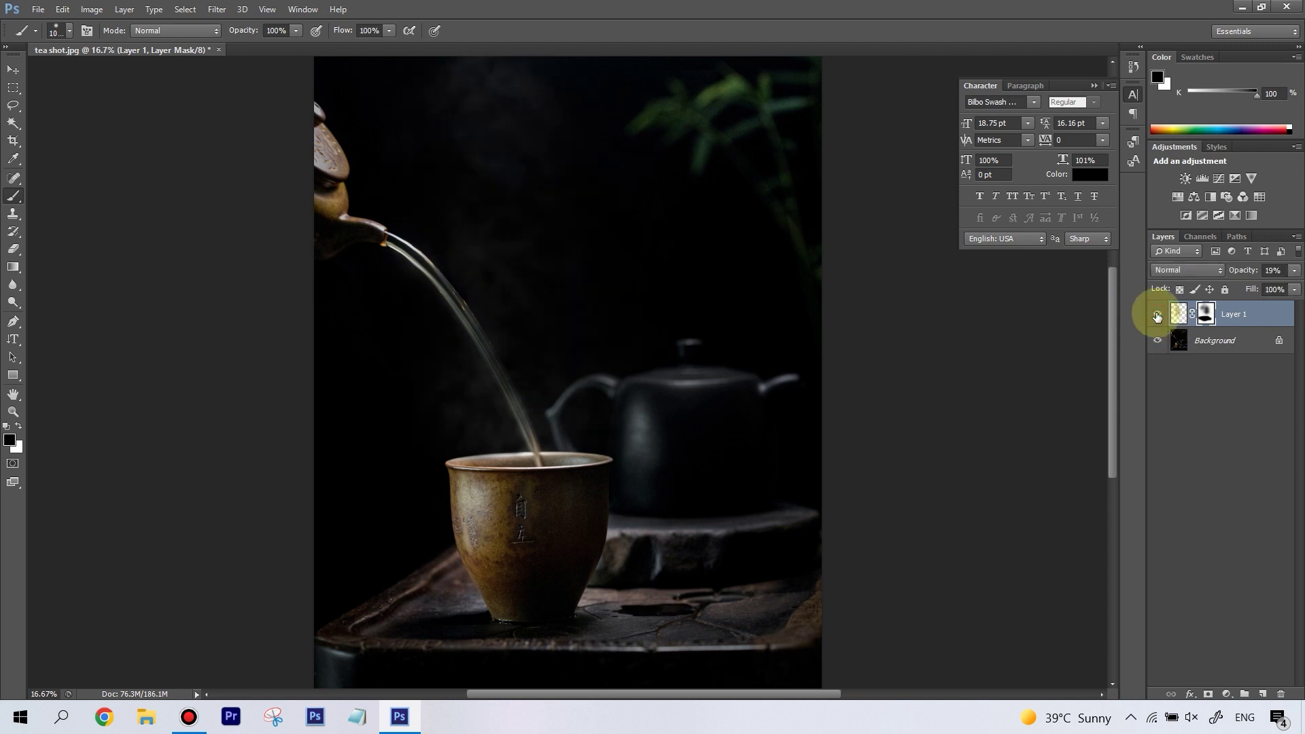
click(1157, 316)
click(1158, 315)
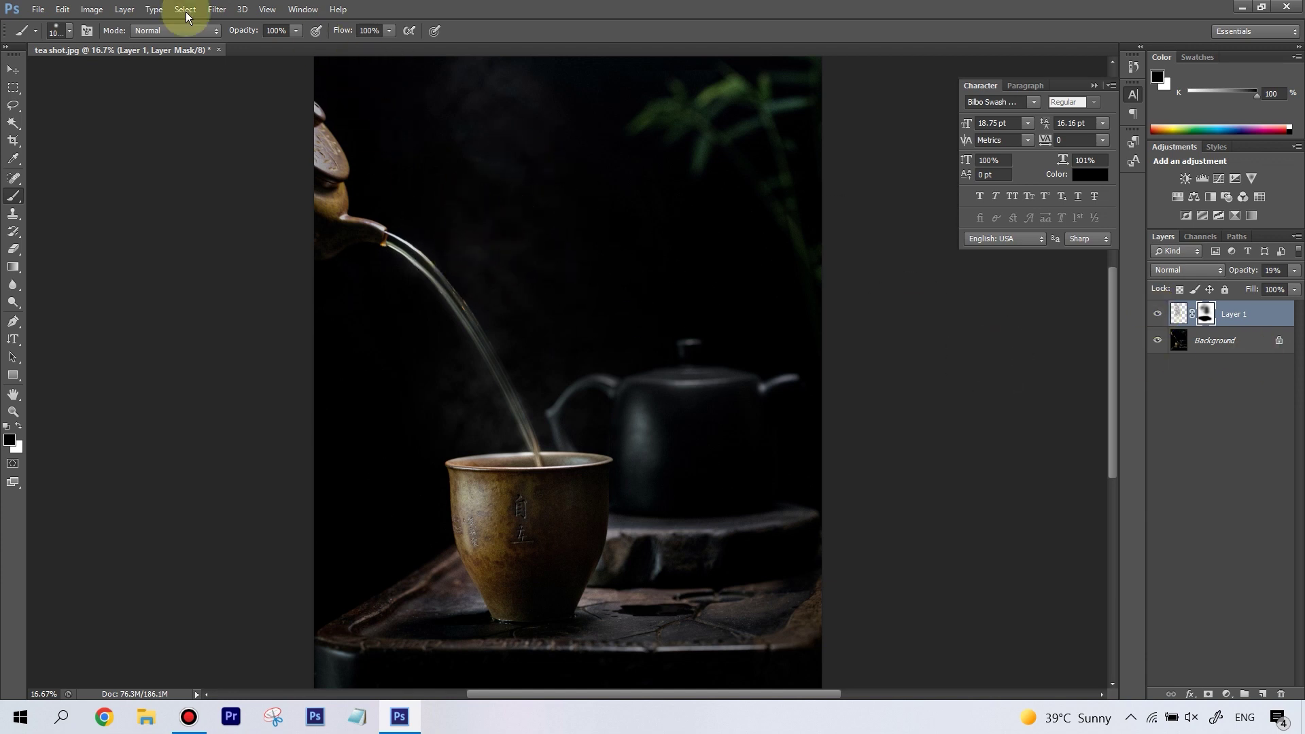
Step: Warp the steam on Layer 1, pulling its left edge inward and its middle slightly down and to the right
click(62, 10)
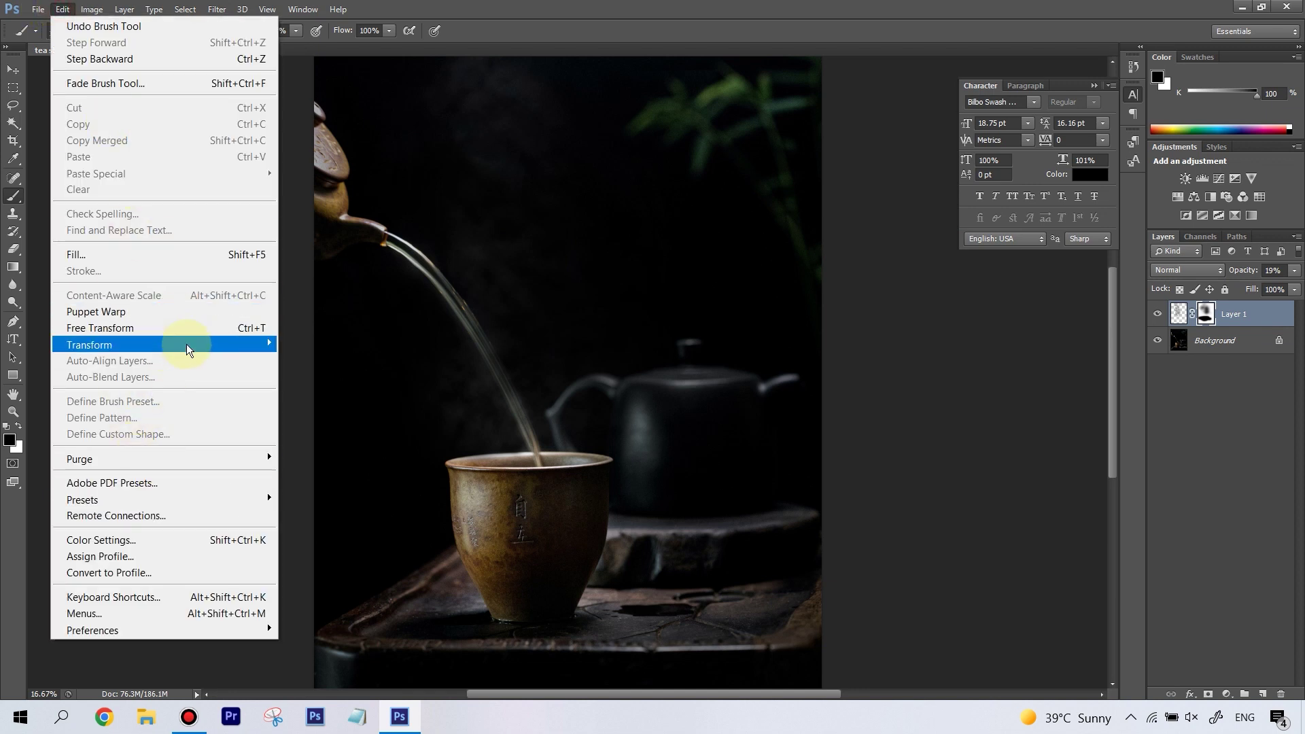
mouse_move(188, 349)
click(335, 454)
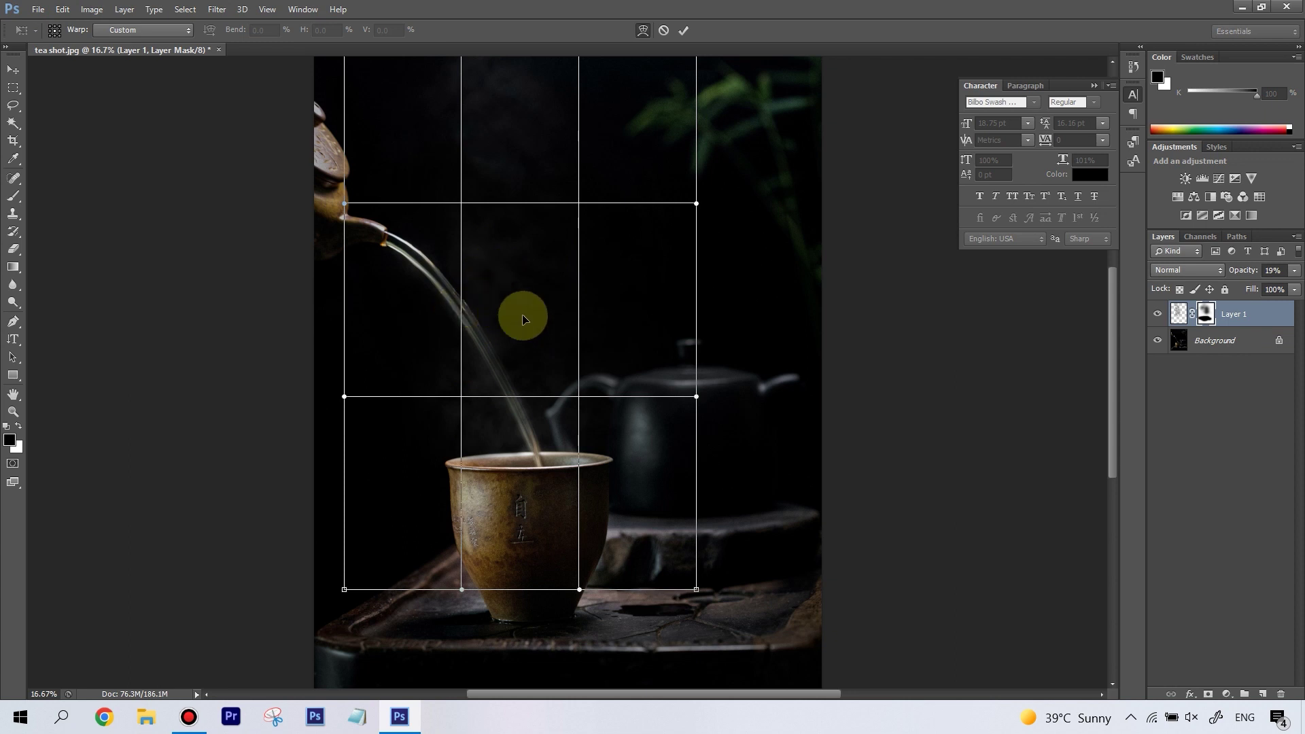
mouse_move(459, 300)
mouse_down()
mouse_move(484, 307)
mouse_move(458, 309)
mouse_up()
drag(459, 211, 468, 211)
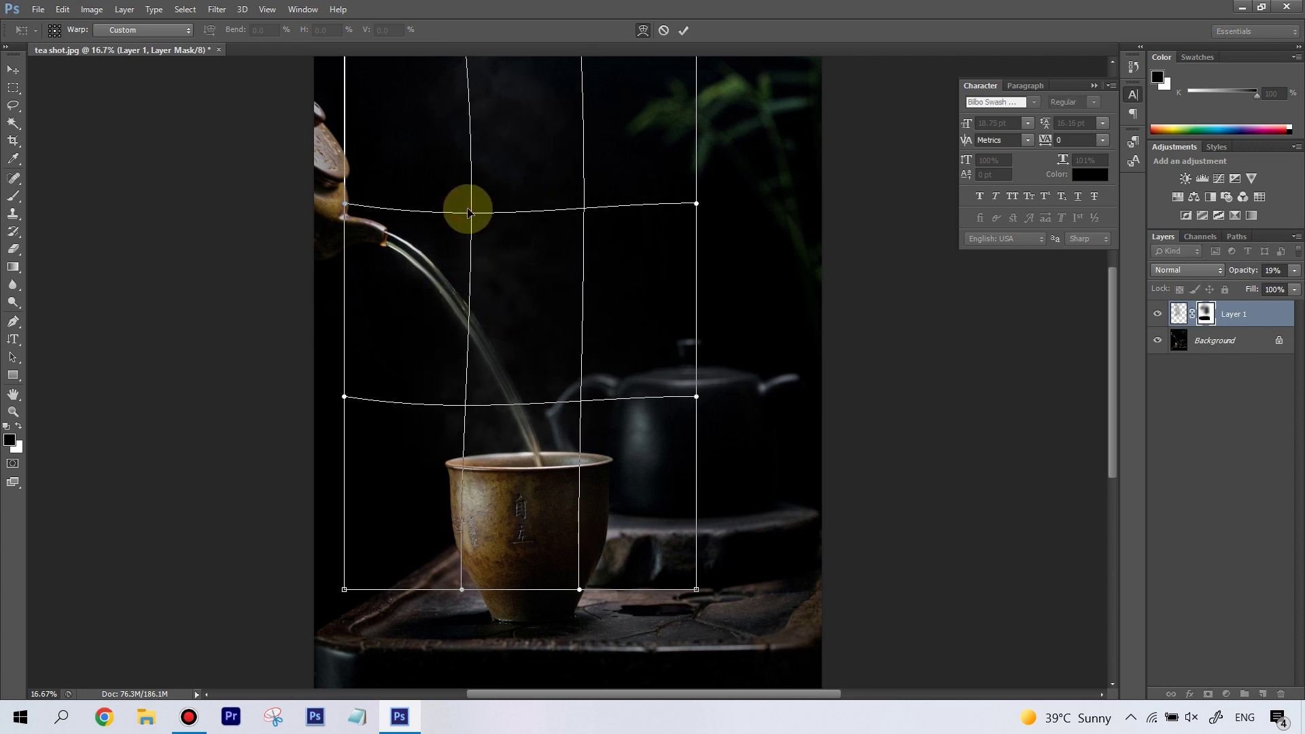
drag(345, 212, 378, 213)
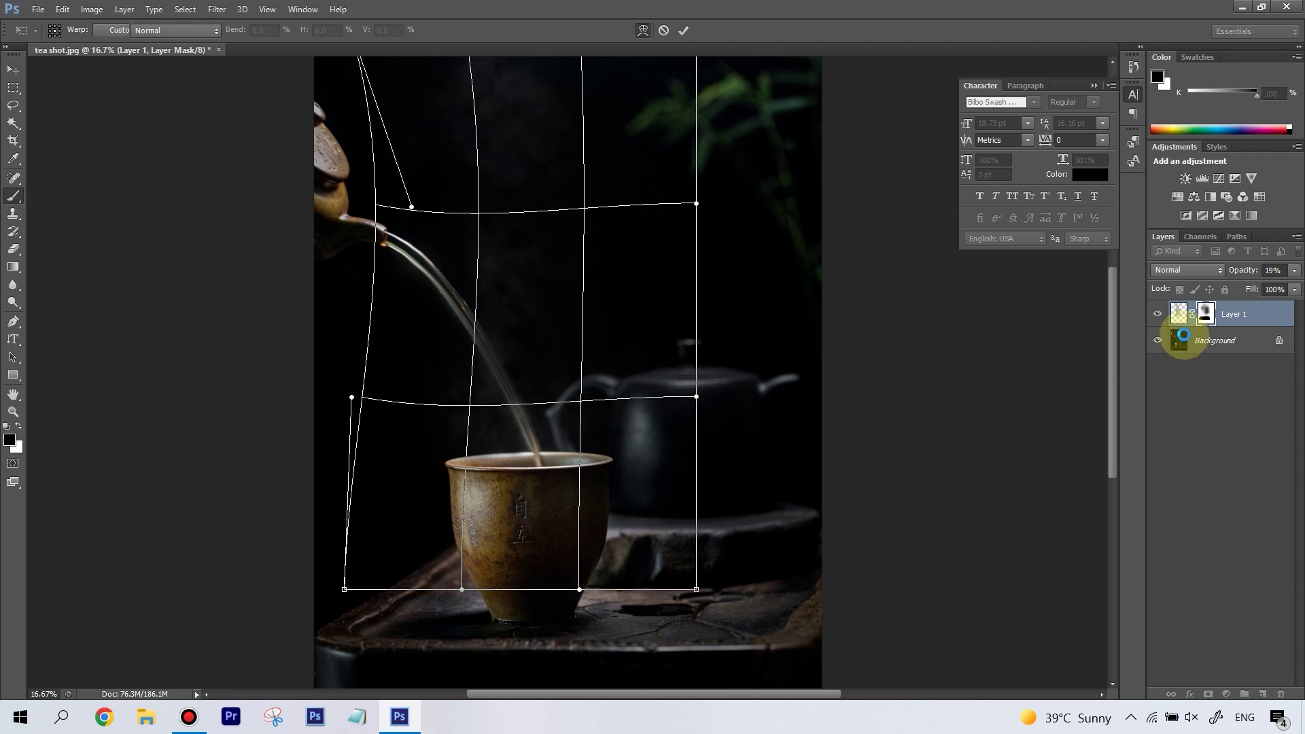
click(1183, 336)
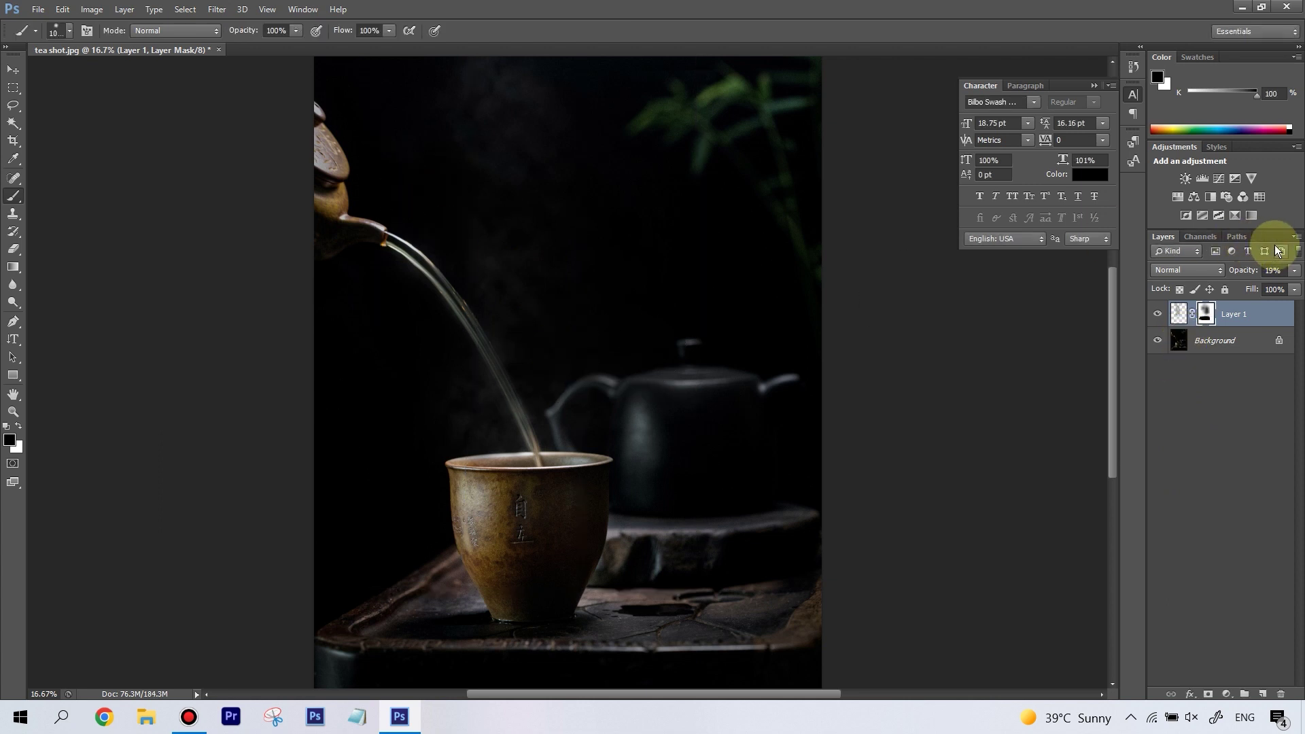
Step: Hide and reshow Layer 1 to check the warped steam against the original photo
key(ctrl+minus)
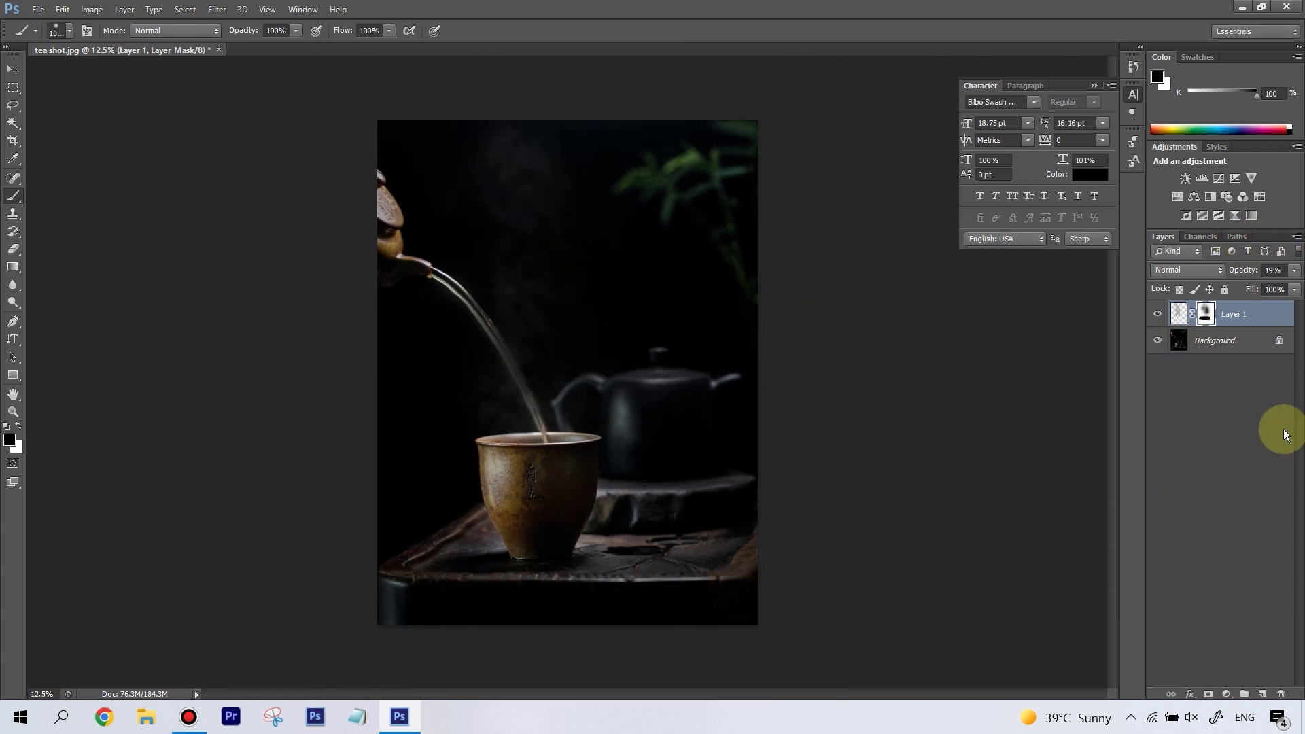
click(1159, 314)
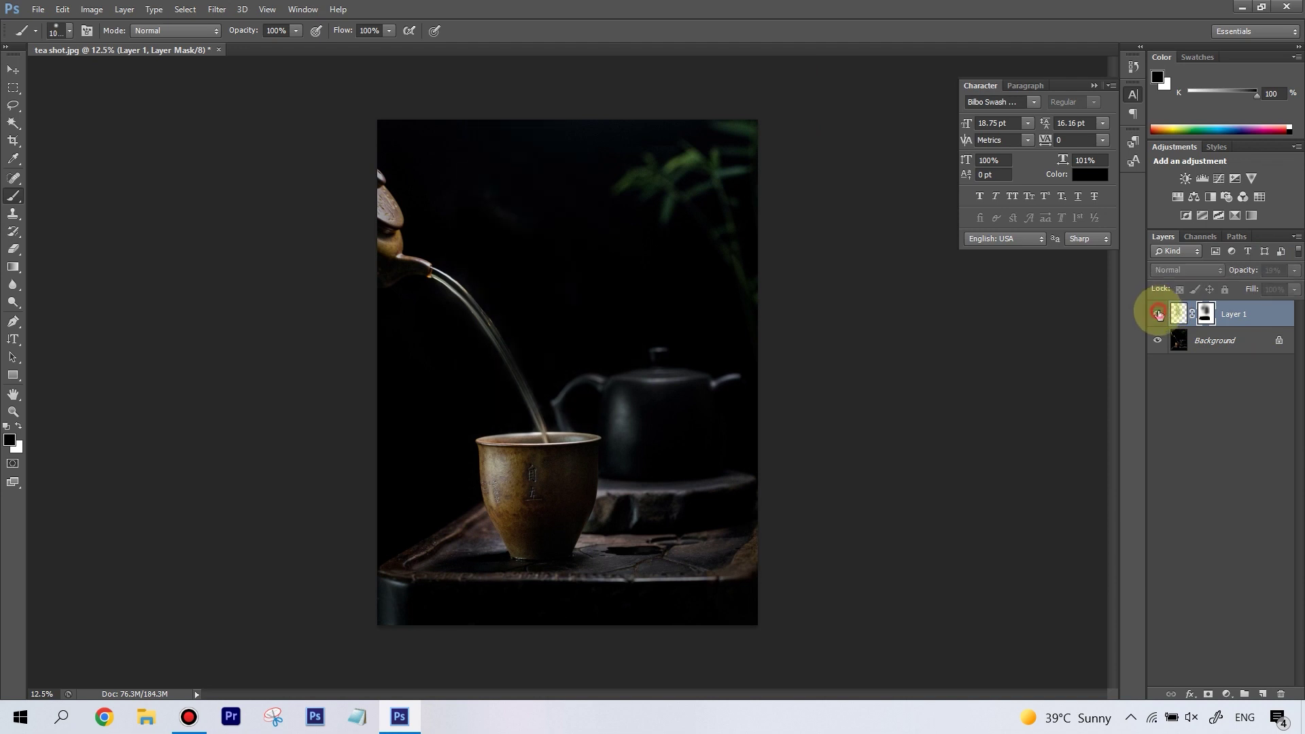
click(1159, 314)
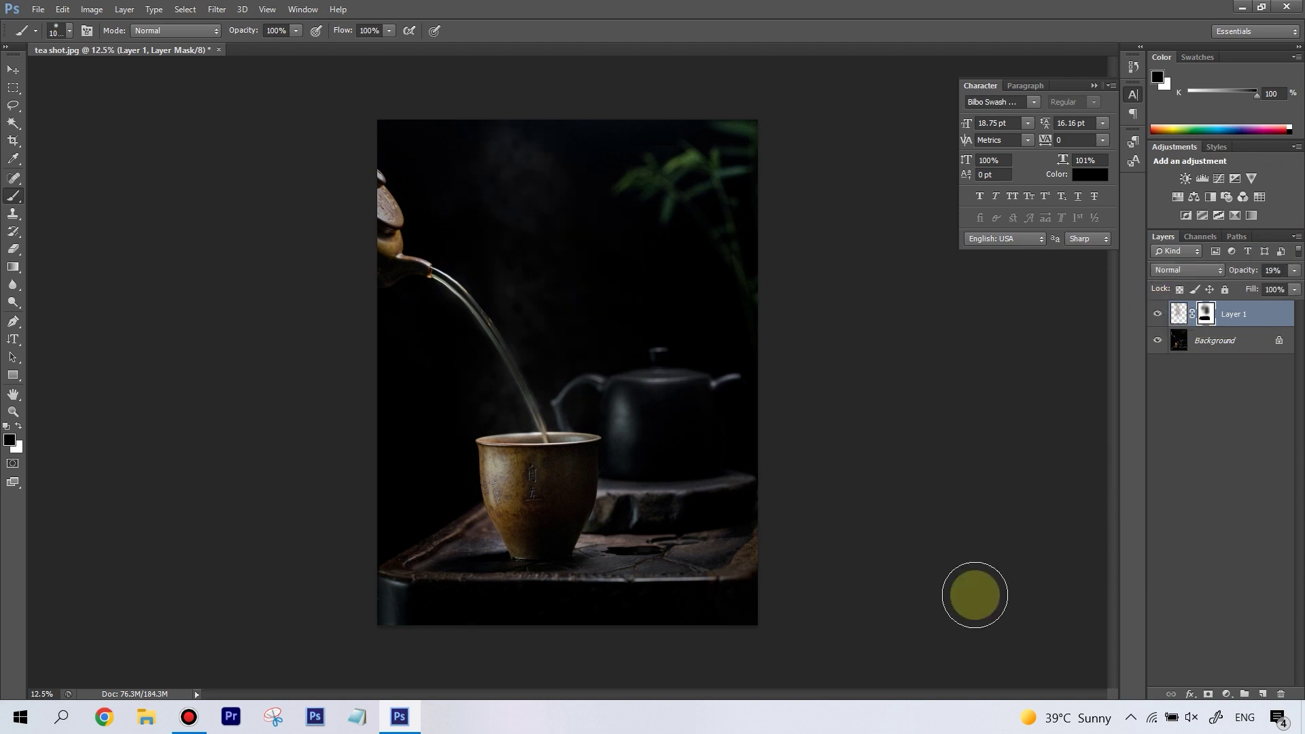